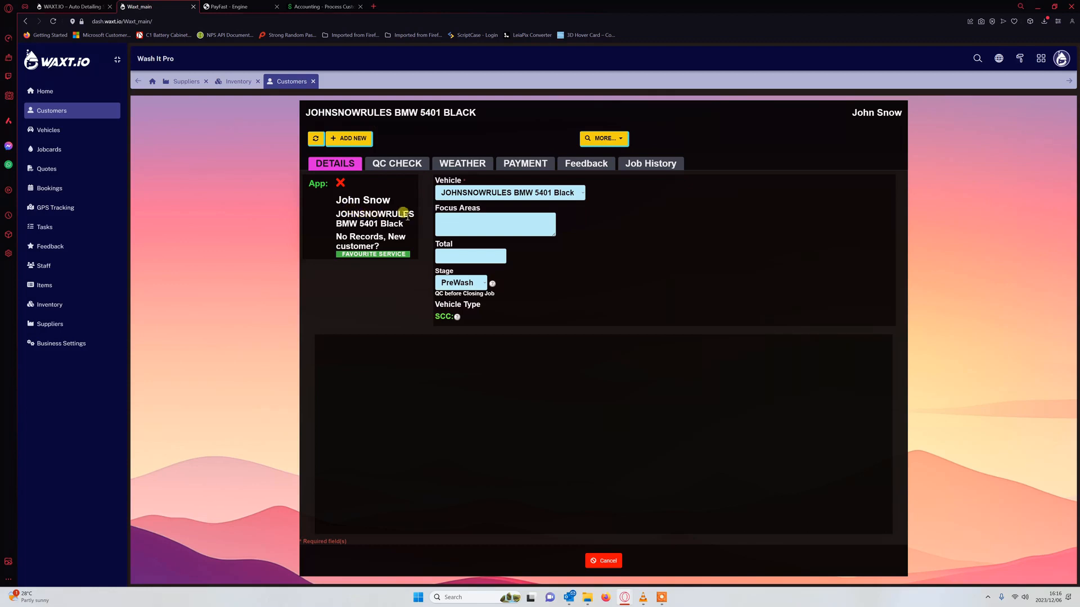
- Select the customer's black BMW 5401 as the vehicle and add a new jobcard for it
{"action": "mouse_move", "coordinate": [412, 215]}
{"action": "left_mouse_down"}
{"action": "mouse_move", "coordinate": [333, 218]}
{"action": "mouse_move", "coordinate": [409, 225]}
{"action": "left_mouse_up"}
{"action": "left_click", "coordinate": [393, 285]}
{"action": "left_click", "coordinate": [517, 194]}
{"action": "left_click", "coordinate": [512, 206]}
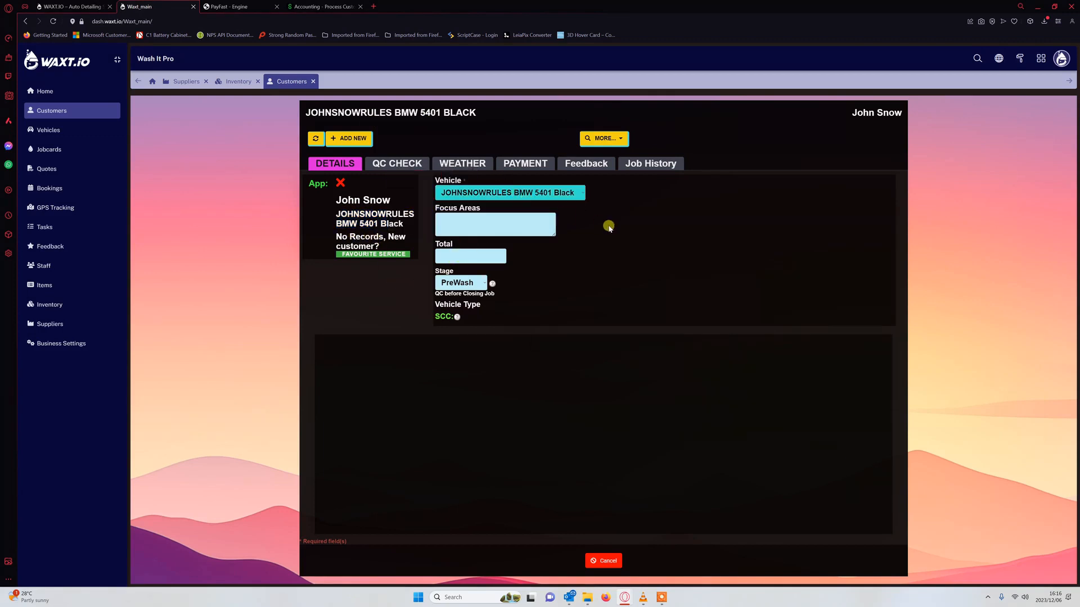
{"action": "left_click", "coordinate": [345, 141]}
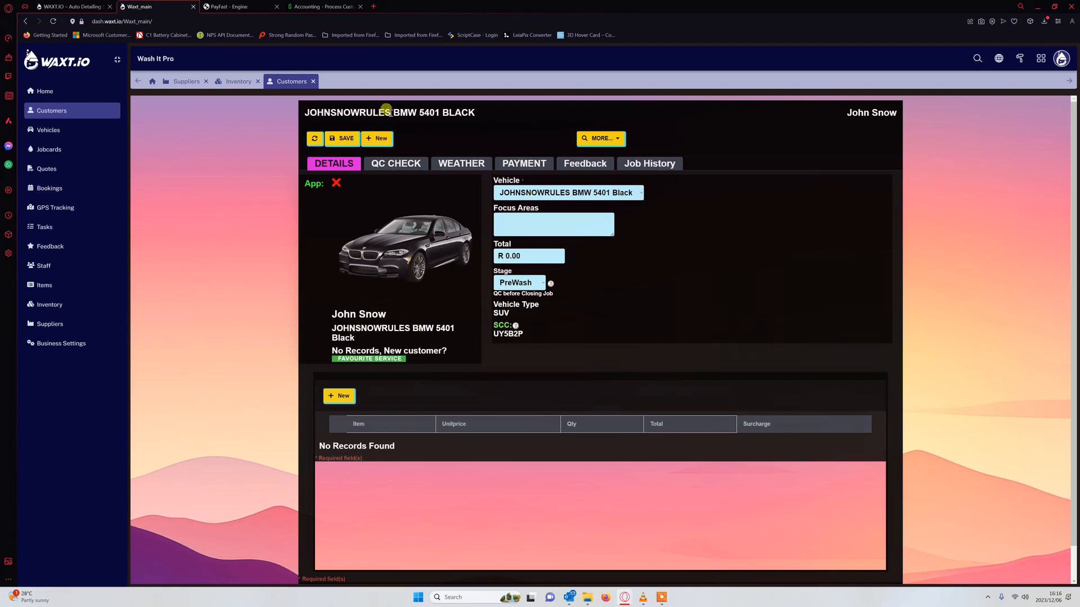
- Add a wash and Dry line item at 180, bringing the jobcard total to R 200.00
{"action": "left_click_drag", "start_coordinate": [387, 112], "coordinate": [325, 112]}
{"action": "left_click", "coordinate": [657, 283]}
{"action": "left_click", "coordinate": [344, 397]}
{"action": "left_click", "coordinate": [448, 446]}
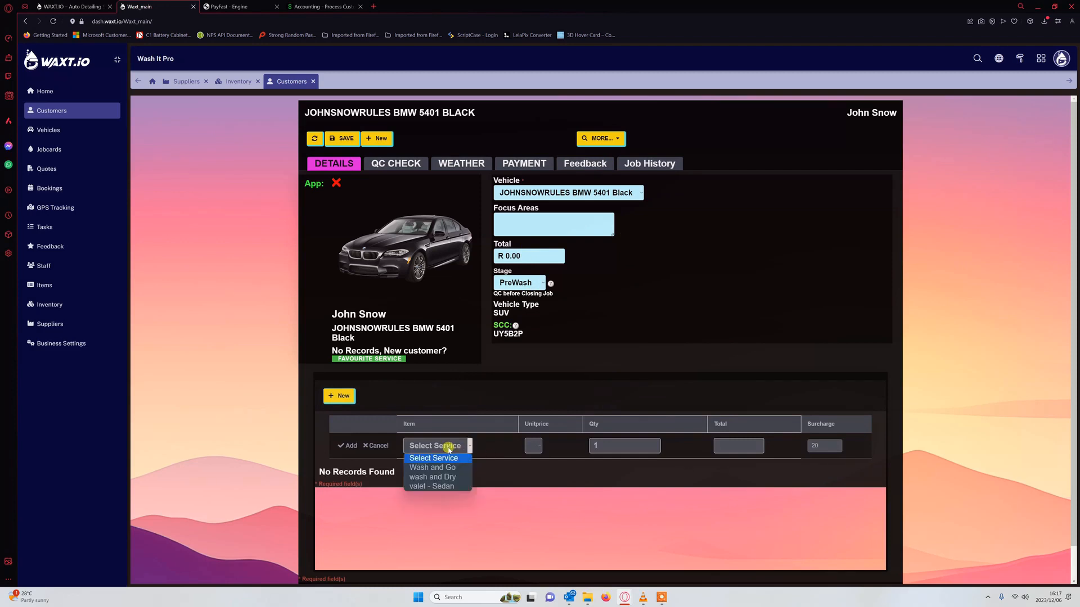
{"action": "left_click", "coordinate": [447, 477]}
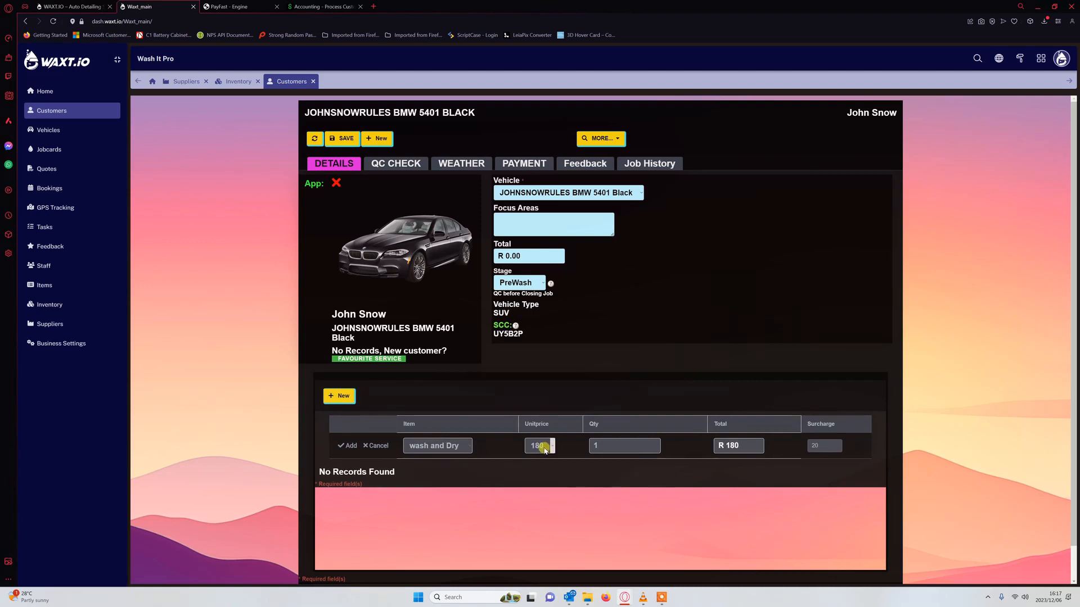
{"action": "left_click_drag", "start_coordinate": [718, 448], "coordinate": [746, 449]}
{"action": "double_click", "coordinate": [730, 445]}
{"action": "left_click", "coordinate": [348, 446]}
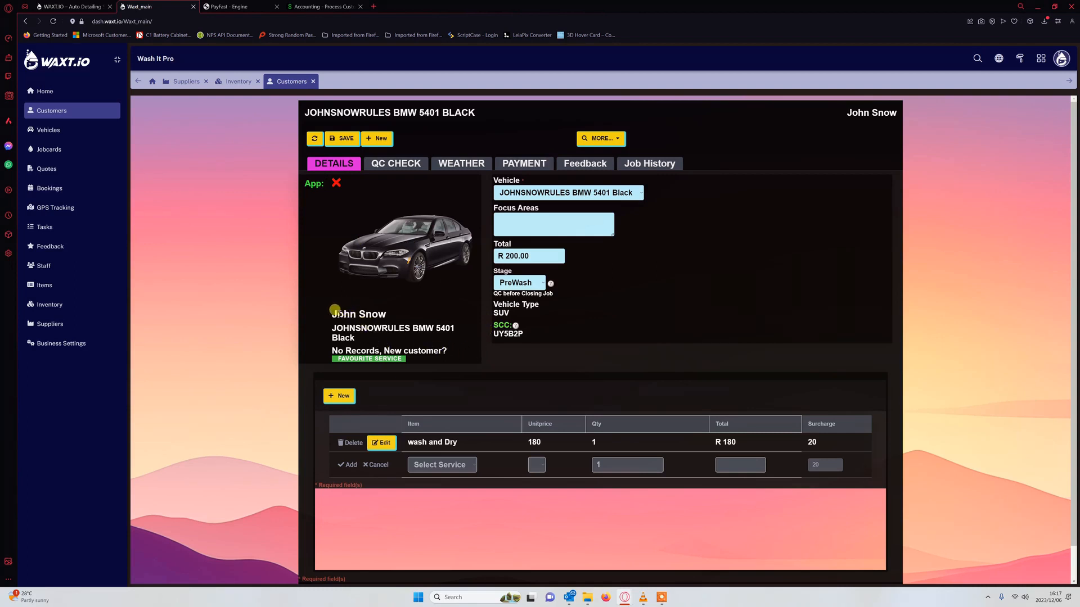
{"action": "left_click_drag", "start_coordinate": [333, 311], "coordinate": [363, 343]}
{"action": "left_click", "coordinate": [337, 325]}
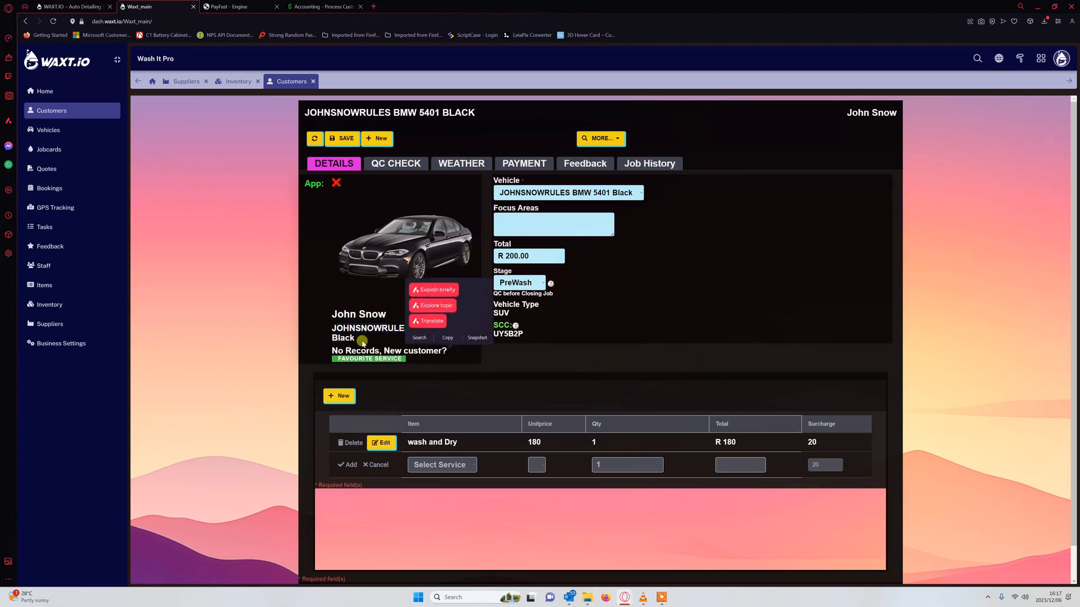
{"action": "left_click", "coordinate": [363, 343]}
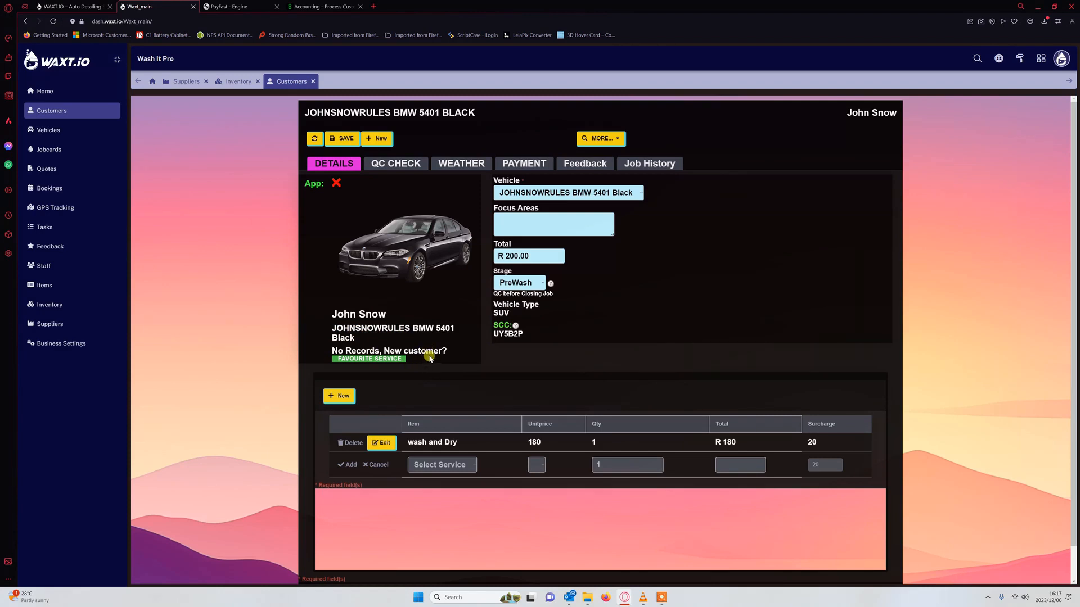
{"action": "left_click_drag", "start_coordinate": [448, 355], "coordinate": [333, 348]}
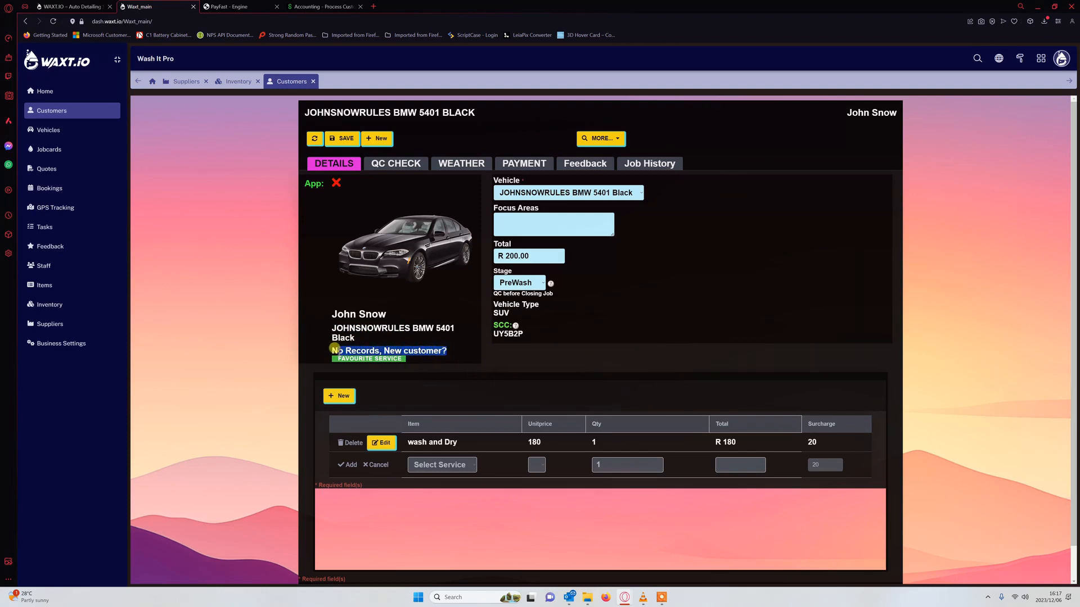
{"action": "left_click", "coordinate": [470, 386]}
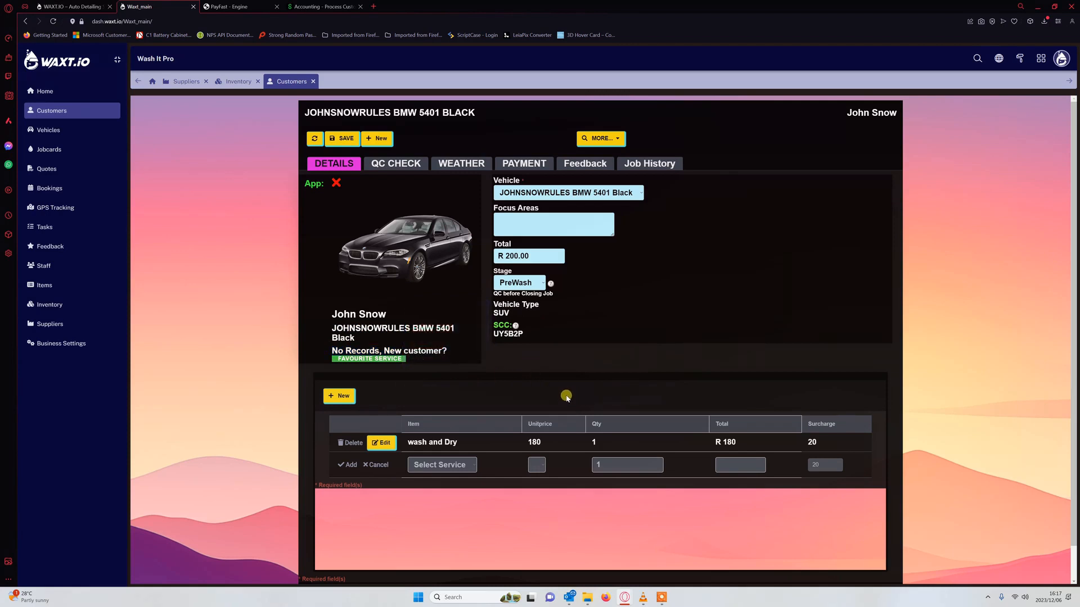
{"action": "left_click_drag", "start_coordinate": [447, 351], "coordinate": [331, 350]}
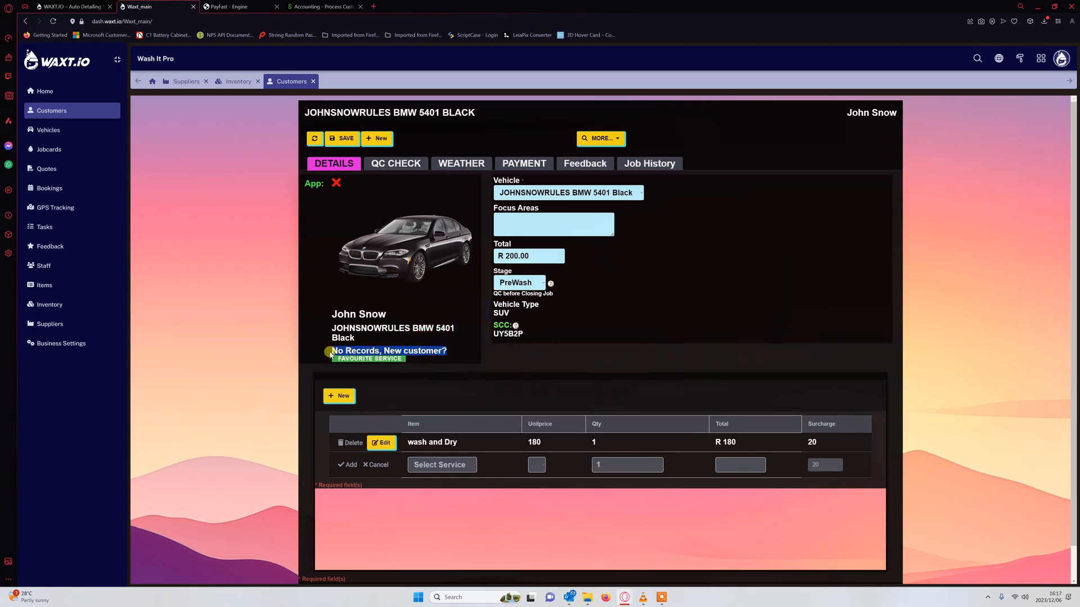
{"action": "left_click", "coordinate": [598, 376]}
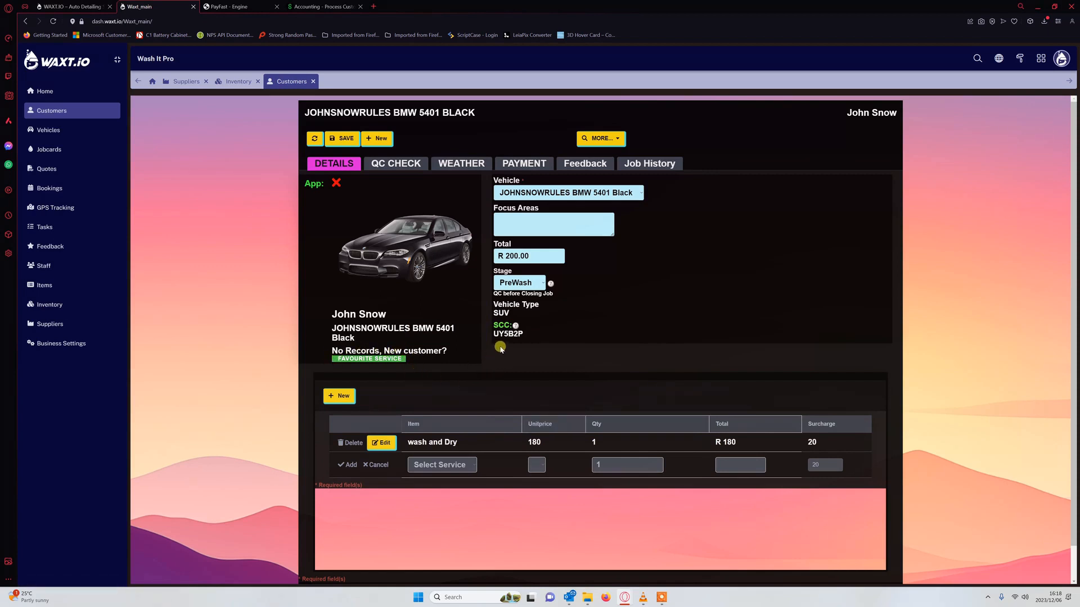
{"action": "scroll", "coordinate": [535, 371], "scroll_direction": "down", "scroll_amount": 1}
{"action": "scroll", "coordinate": [538, 373], "scroll_direction": "up", "scroll_amount": 1}
- Move the job stage through Wash/Dry and Addons to Complete
{"action": "left_click", "coordinate": [385, 163]}
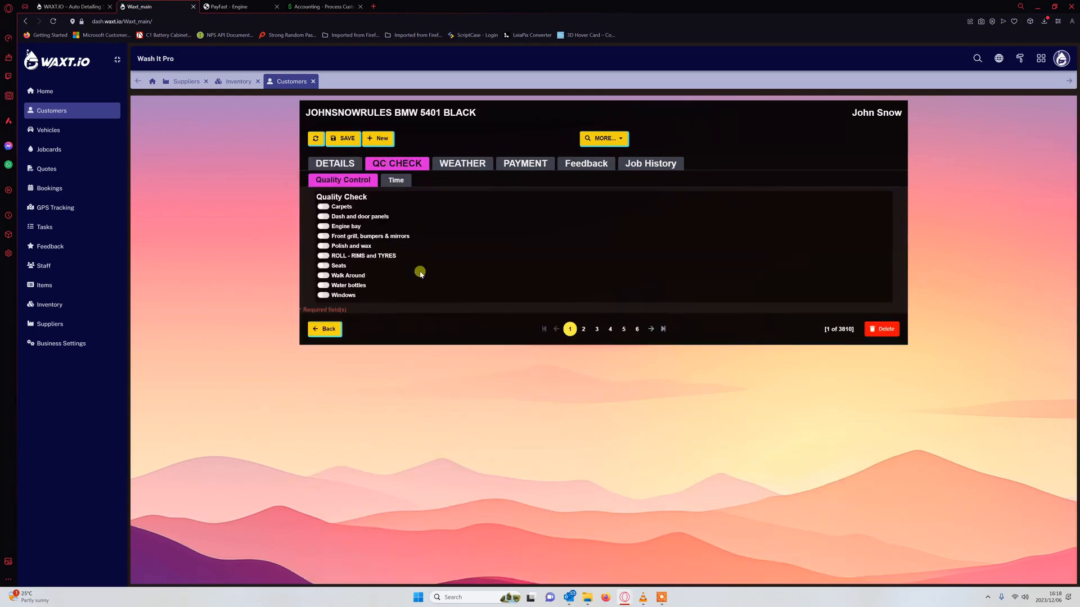
{"action": "left_click", "coordinate": [332, 164]}
{"action": "left_click", "coordinate": [515, 282]}
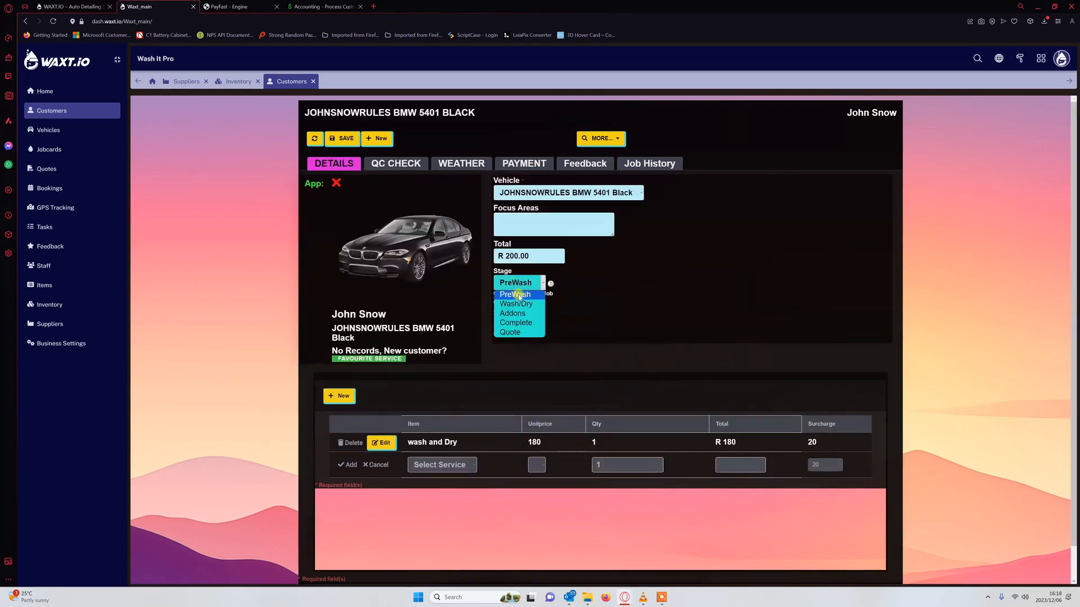
{"action": "left_click", "coordinate": [516, 304]}
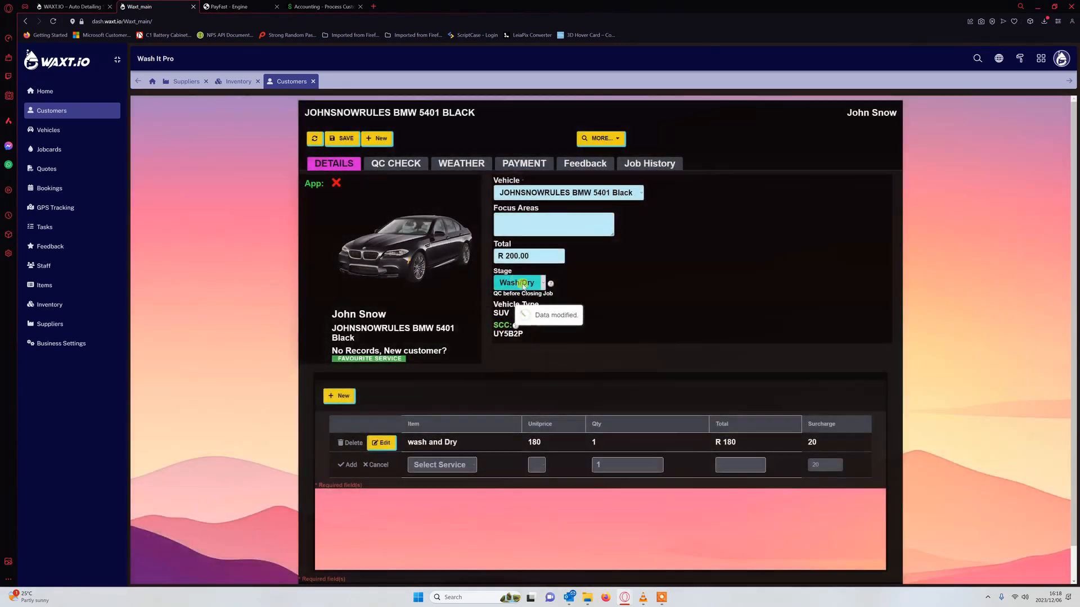
{"action": "left_click", "coordinate": [540, 284]}
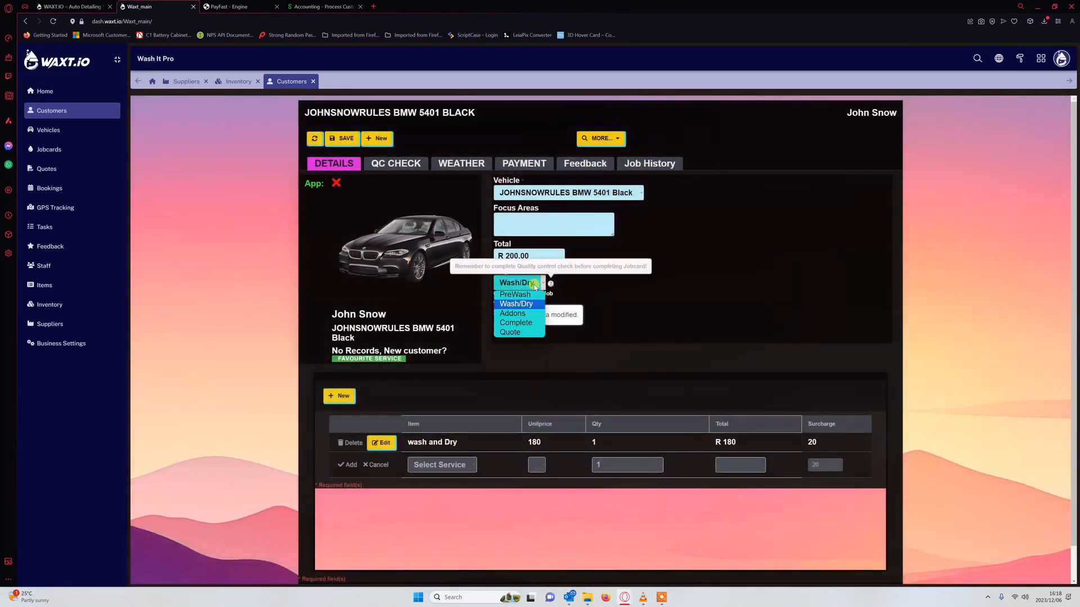
{"action": "left_click", "coordinate": [526, 311]}
{"action": "left_click", "coordinate": [532, 288]}
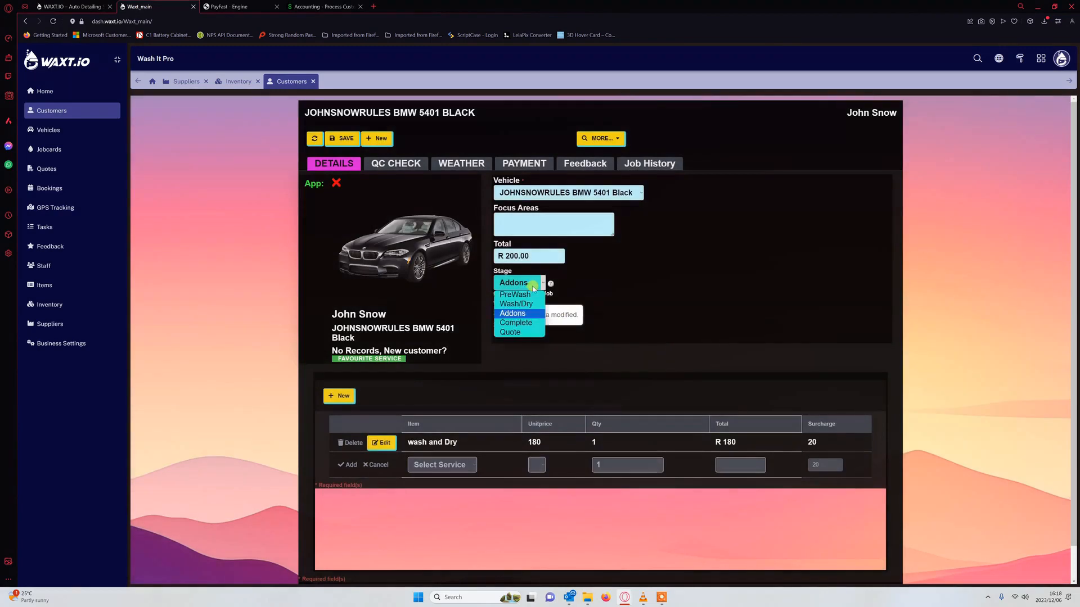
{"action": "left_click", "coordinate": [530, 317]}
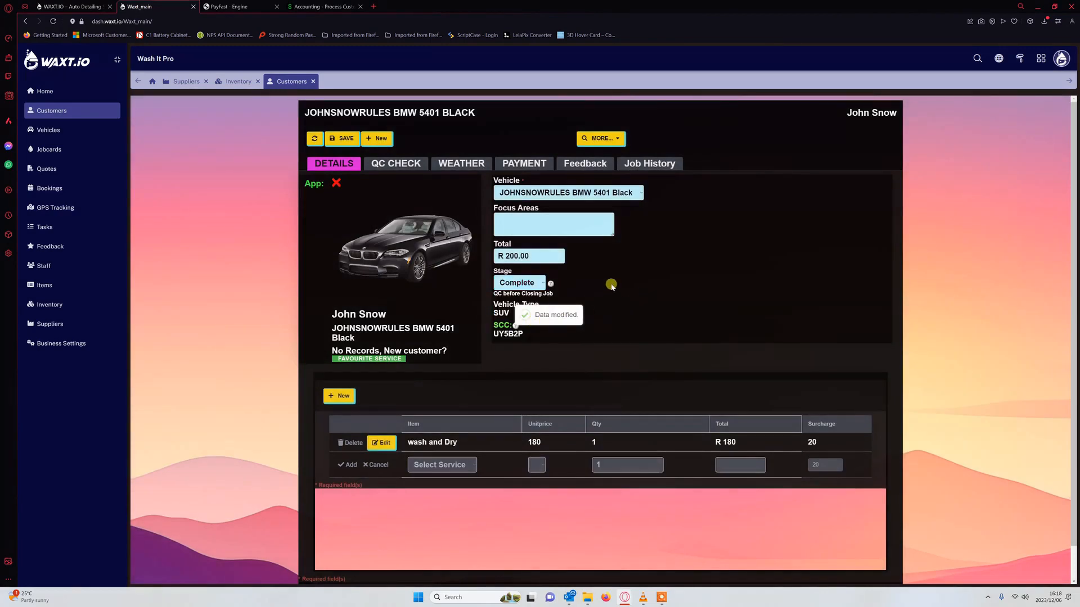
- Tick every Quality Control item from Carpets through Windows and save the jobcard
{"action": "left_click", "coordinate": [397, 164]}
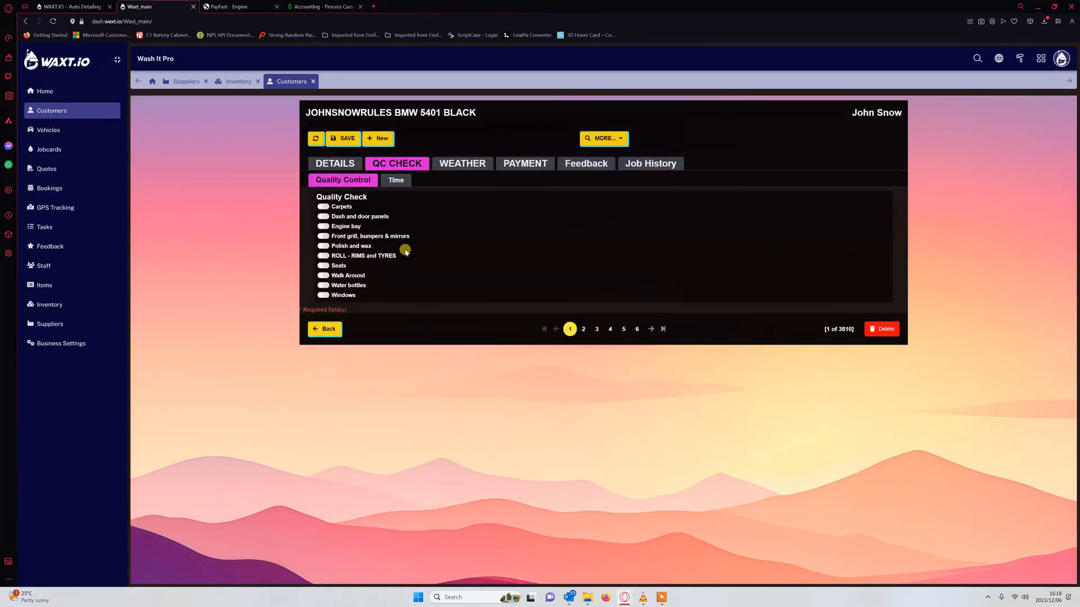
{"action": "left_click", "coordinate": [324, 208]}
{"action": "left_click", "coordinate": [323, 217]}
{"action": "left_click", "coordinate": [323, 226]}
{"action": "left_click", "coordinate": [324, 237]}
{"action": "left_click", "coordinate": [324, 246]}
{"action": "left_click", "coordinate": [324, 256]}
{"action": "left_click", "coordinate": [323, 265]}
{"action": "left_click", "coordinate": [323, 275]}
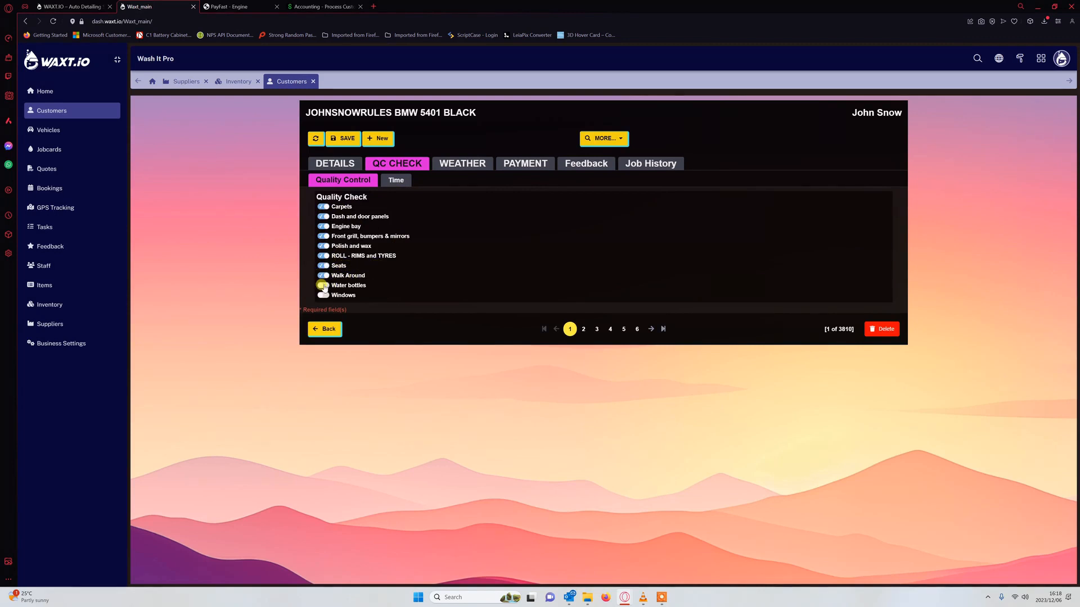
{"action": "left_click", "coordinate": [324, 285]}
{"action": "left_click", "coordinate": [323, 295]}
{"action": "left_click", "coordinate": [349, 140]}
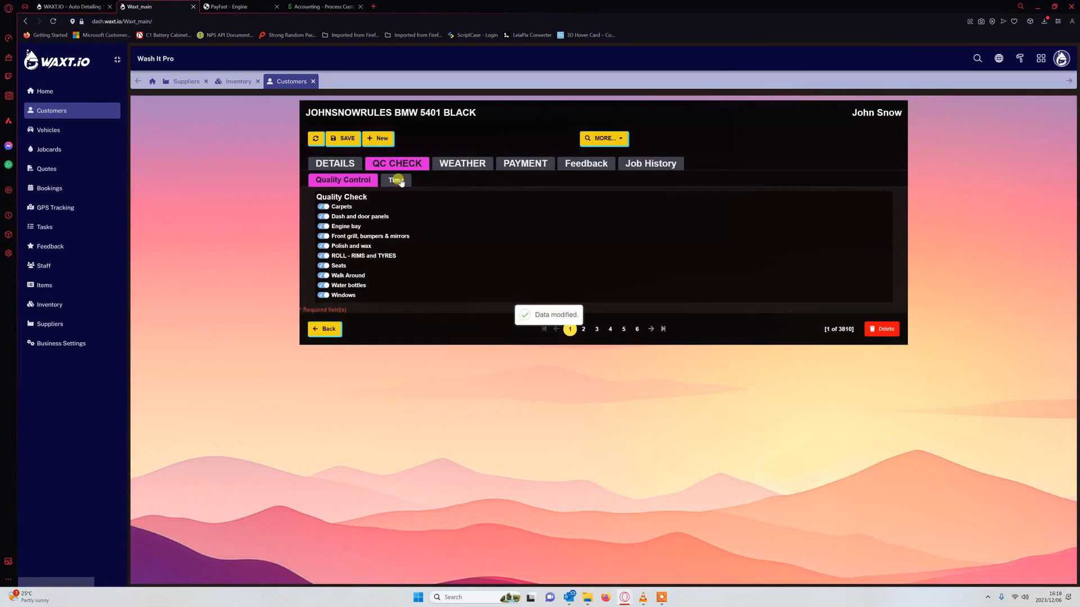
- Review the job's Time details and the Weather tab: 26°C, blank cloud cover and 51% humidity
{"action": "left_click", "coordinate": [396, 179]}
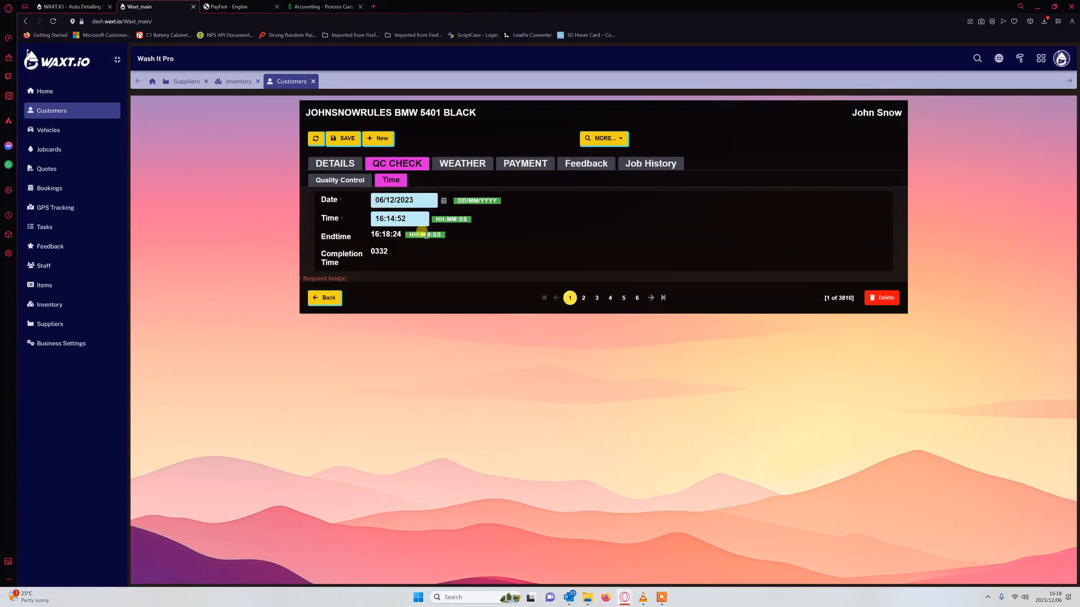
{"action": "left_click", "coordinate": [450, 164]}
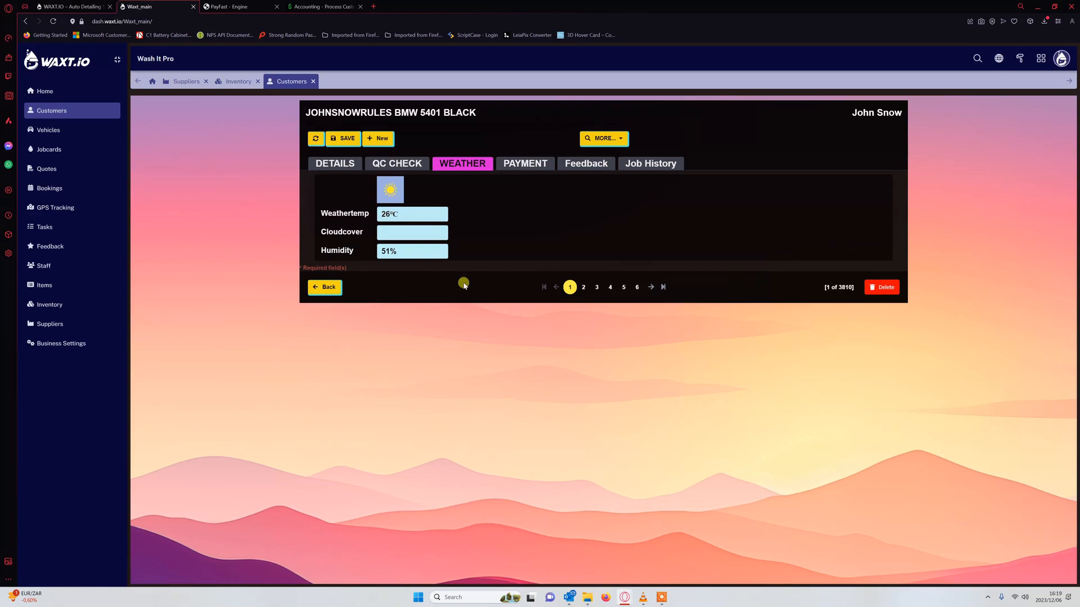
{"action": "left_click_drag", "start_coordinate": [413, 250], "coordinate": [379, 254]}
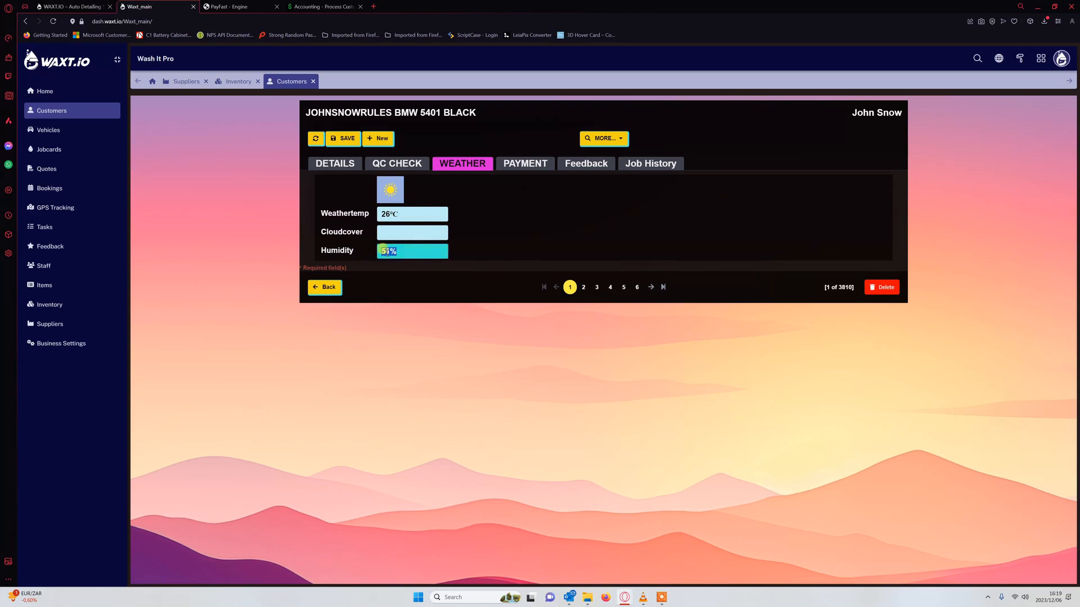
{"action": "left_click", "coordinate": [485, 236]}
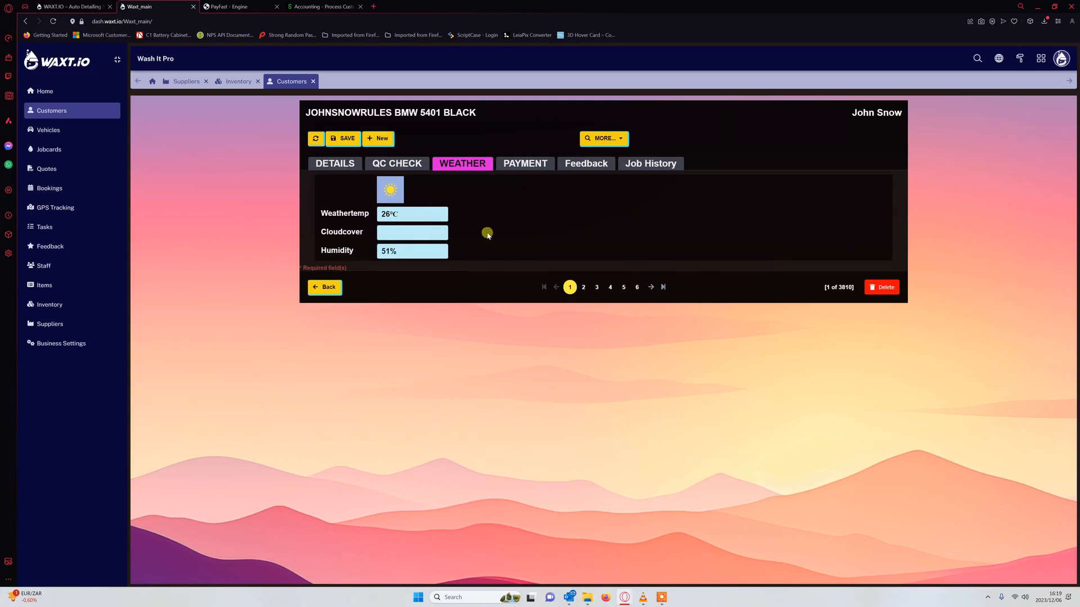
{"action": "left_click", "coordinate": [419, 252]}
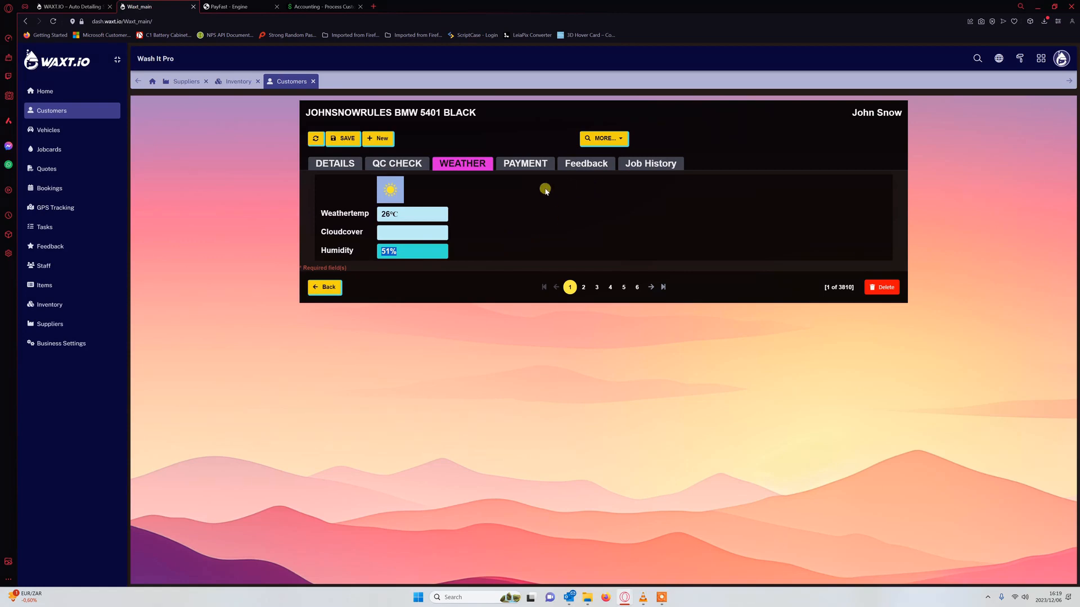
- Look through the Payment, Details and Weather tabs, then view the empty Feedback tab
{"action": "left_click", "coordinate": [516, 164]}
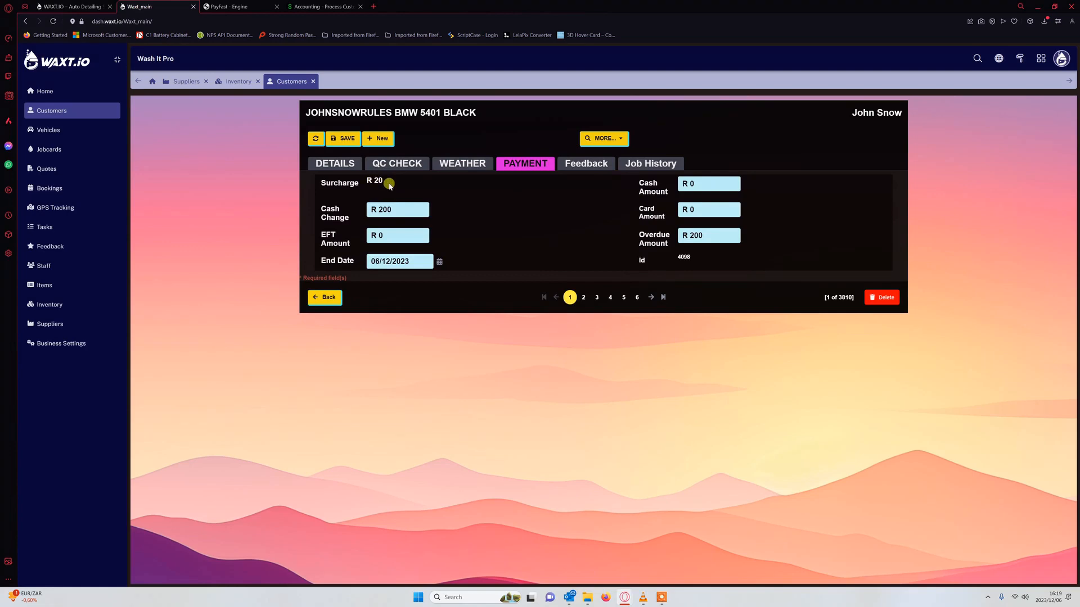
{"action": "left_click", "coordinate": [337, 165]}
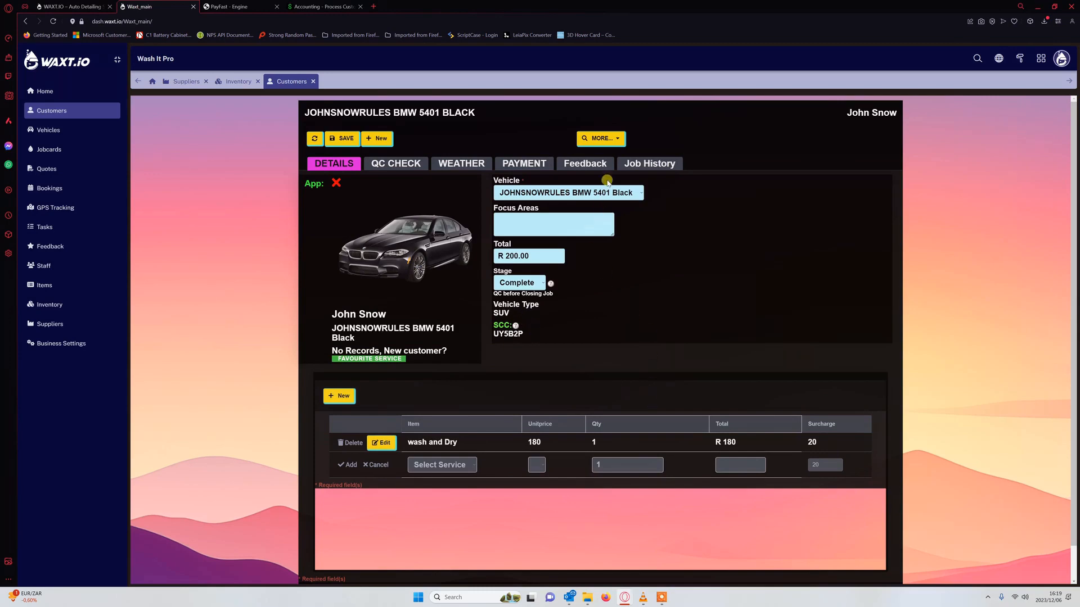
{"action": "left_click", "coordinate": [471, 162]}
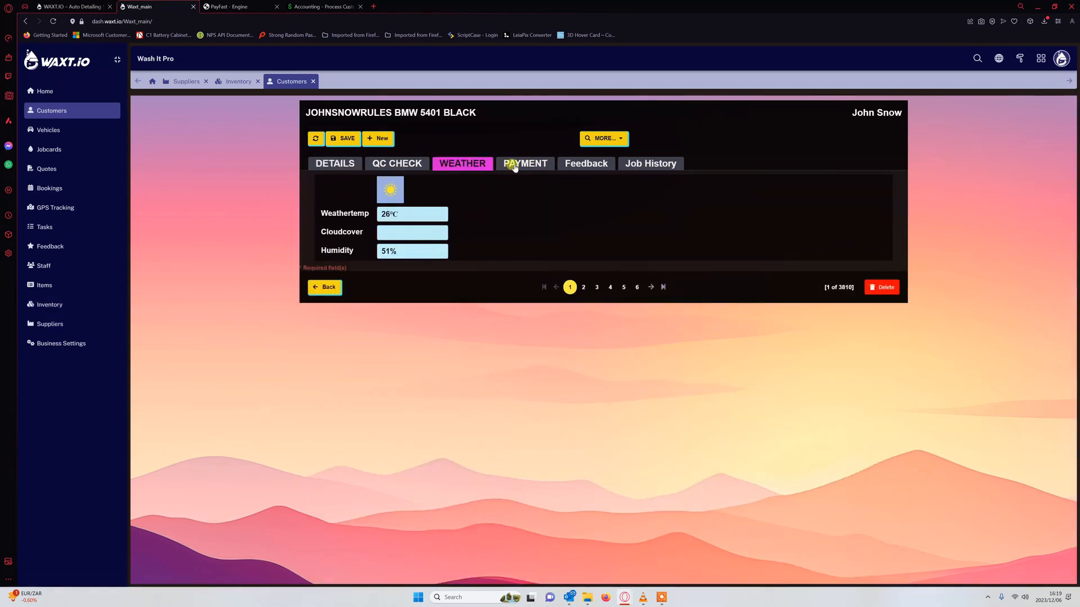
{"action": "left_click", "coordinate": [514, 164]}
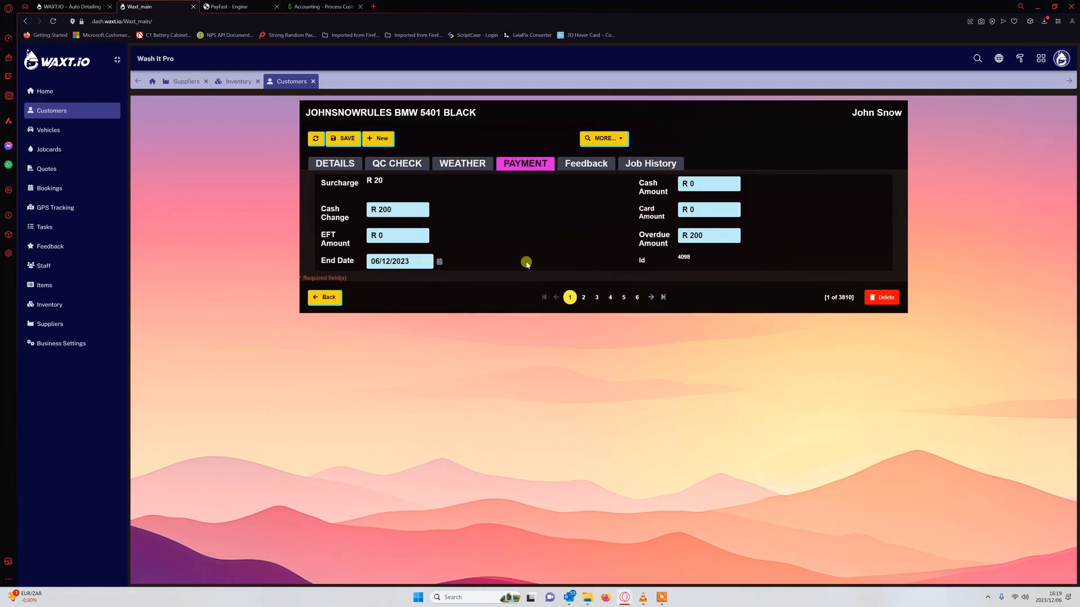
{"action": "left_click", "coordinate": [713, 181]}
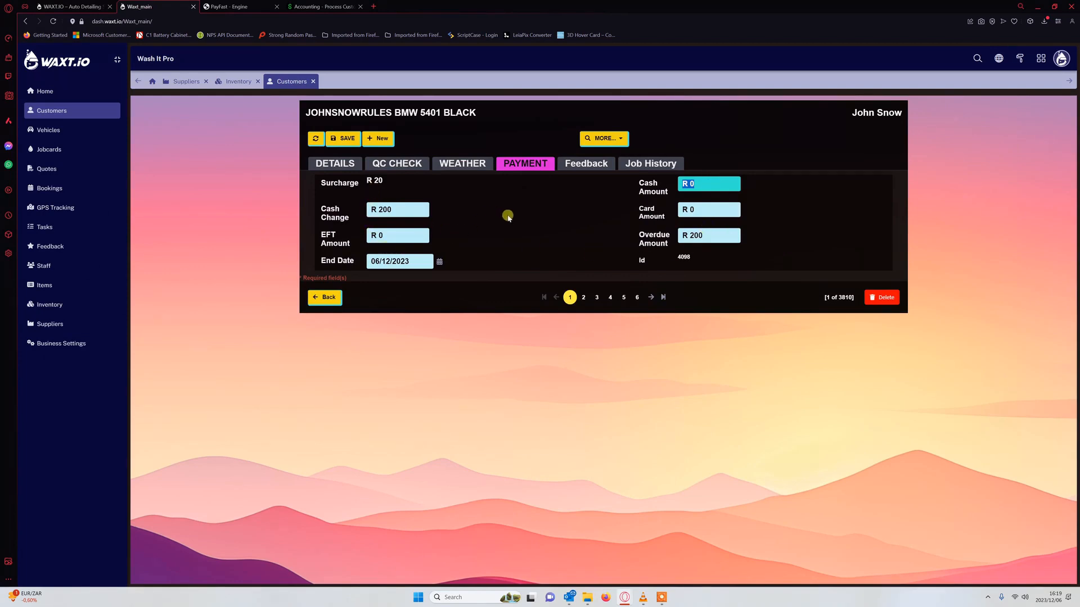
{"action": "left_click", "coordinate": [581, 171]}
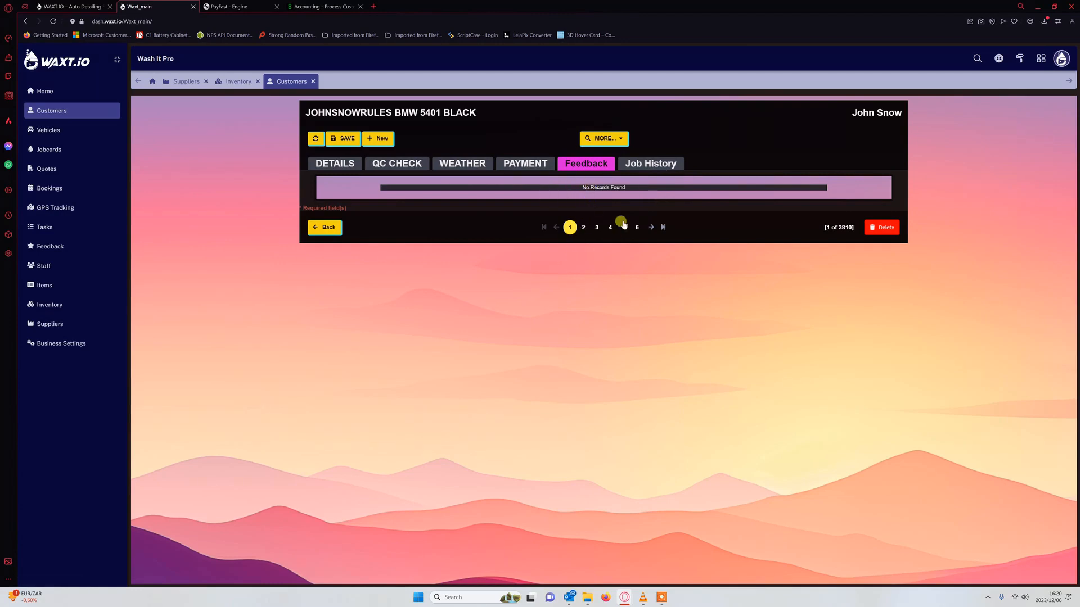
- Check job history, then generate the PDF Invoice: wash and Dry 180 plus 20 SUV charge
{"action": "left_click", "coordinate": [637, 165]}
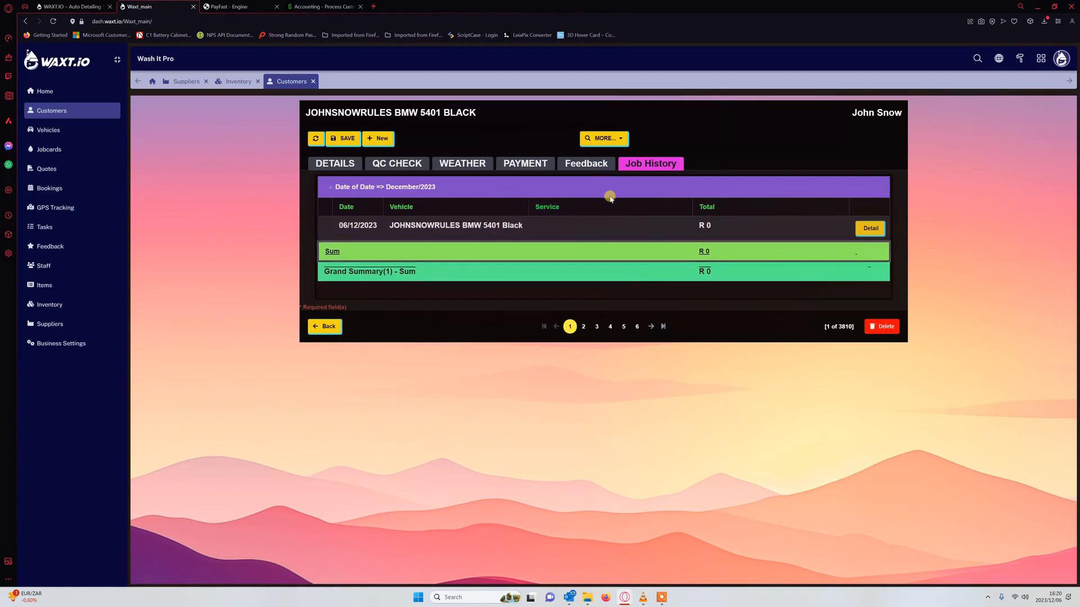
{"action": "left_click", "coordinate": [335, 163]}
{"action": "left_click", "coordinate": [618, 140]}
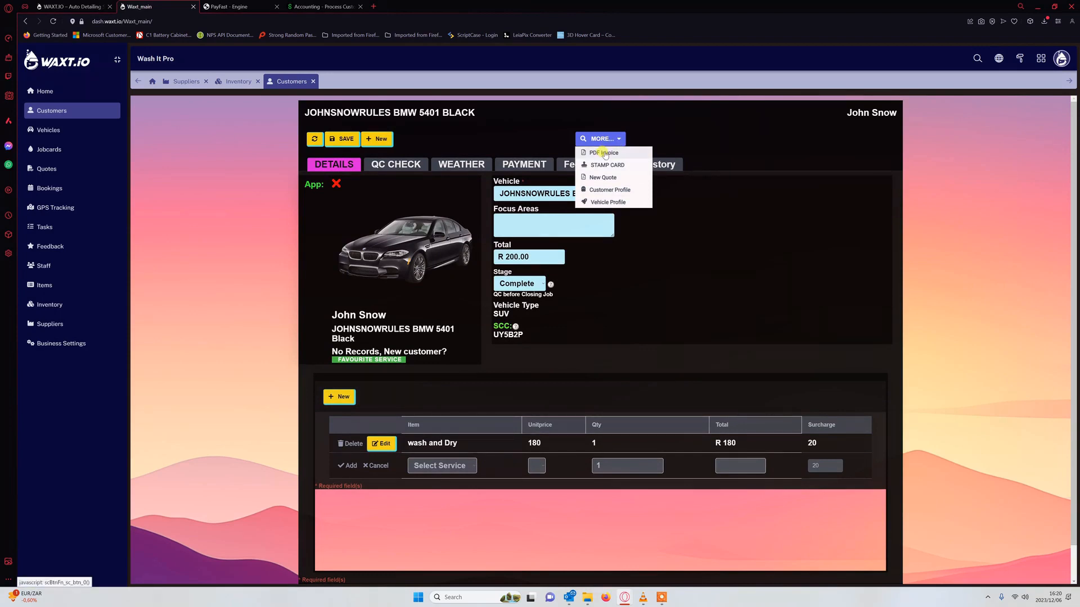
{"action": "left_click", "coordinate": [604, 154]}
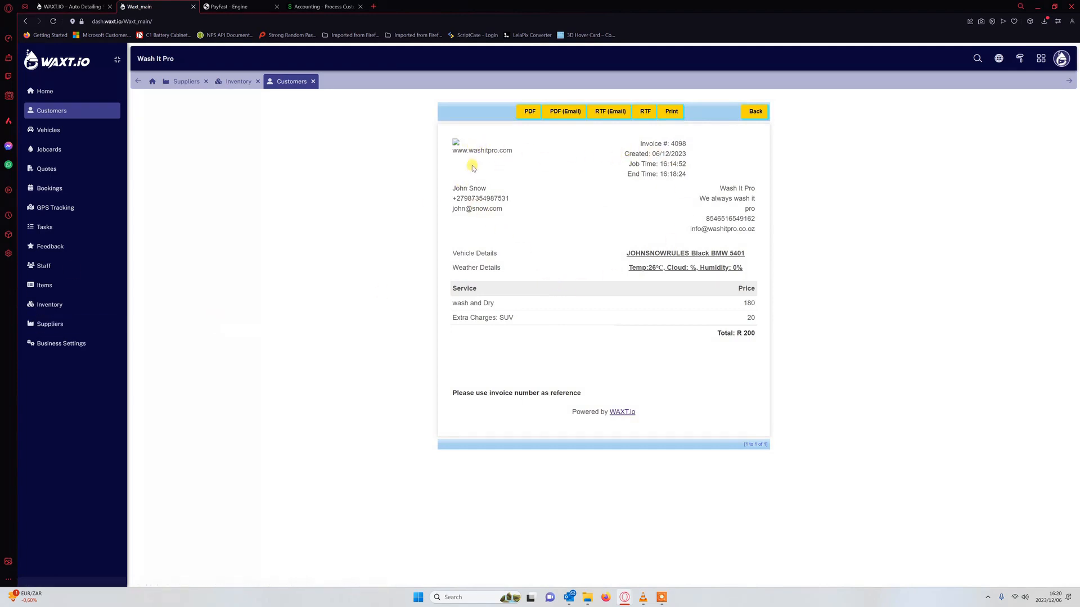
- Go to Business Settings to see the Wash It Pro business info, slogan and website
{"action": "left_click", "coordinate": [84, 343]}
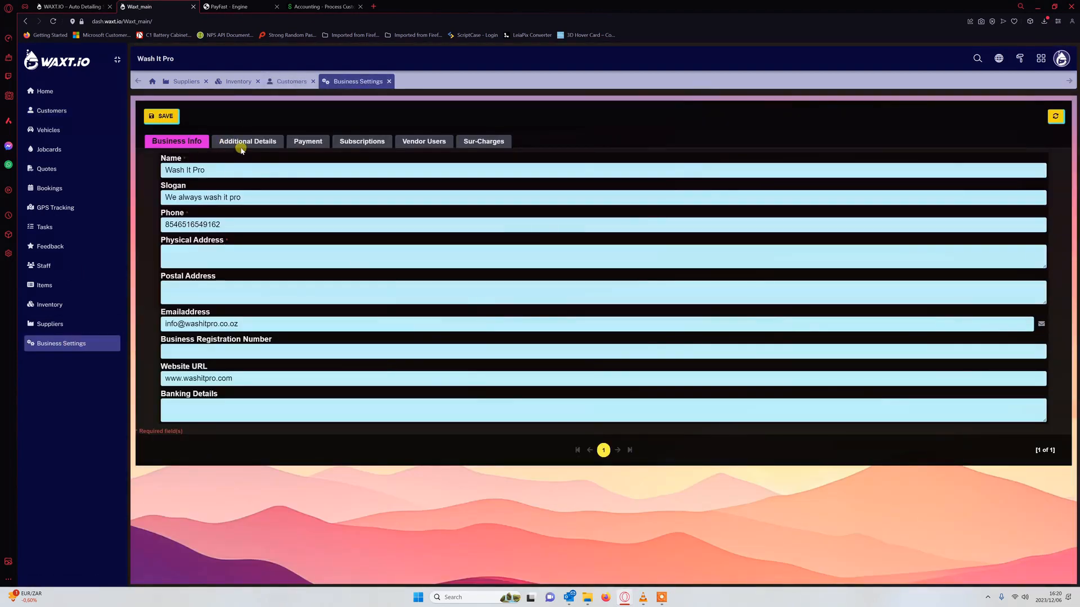
- Upload waxtfaviocn1 (2).png as the company logo under Additional Details
{"action": "left_click", "coordinate": [242, 143]}
{"action": "left_click", "coordinate": [191, 339]}
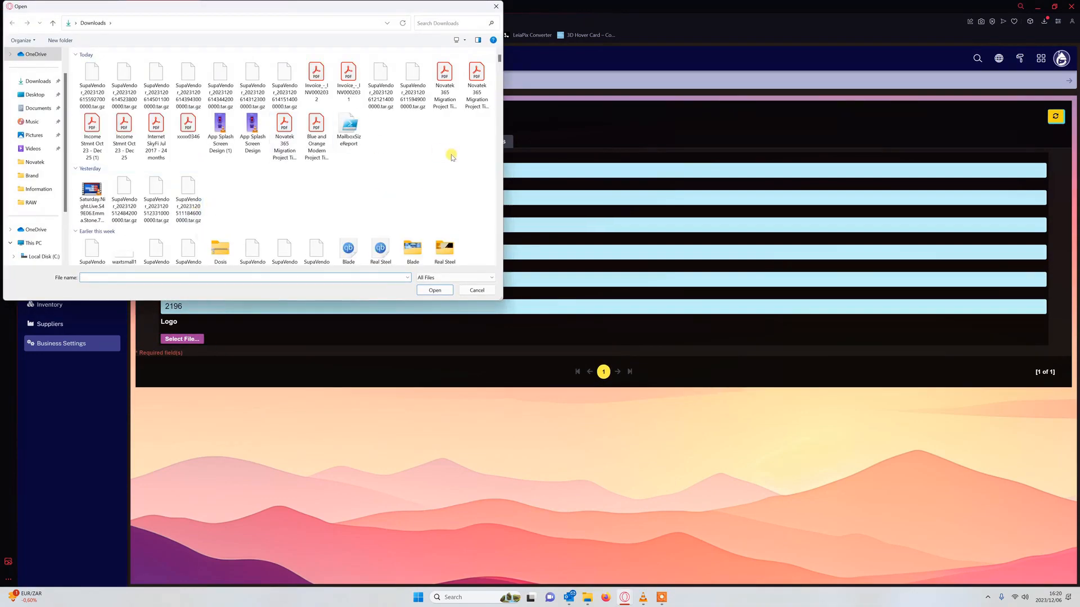
{"action": "scroll", "coordinate": [444, 169], "scroll_direction": "down", "scroll_amount": 10}
{"action": "scroll", "coordinate": [385, 175], "scroll_direction": "down", "scroll_amount": 8}
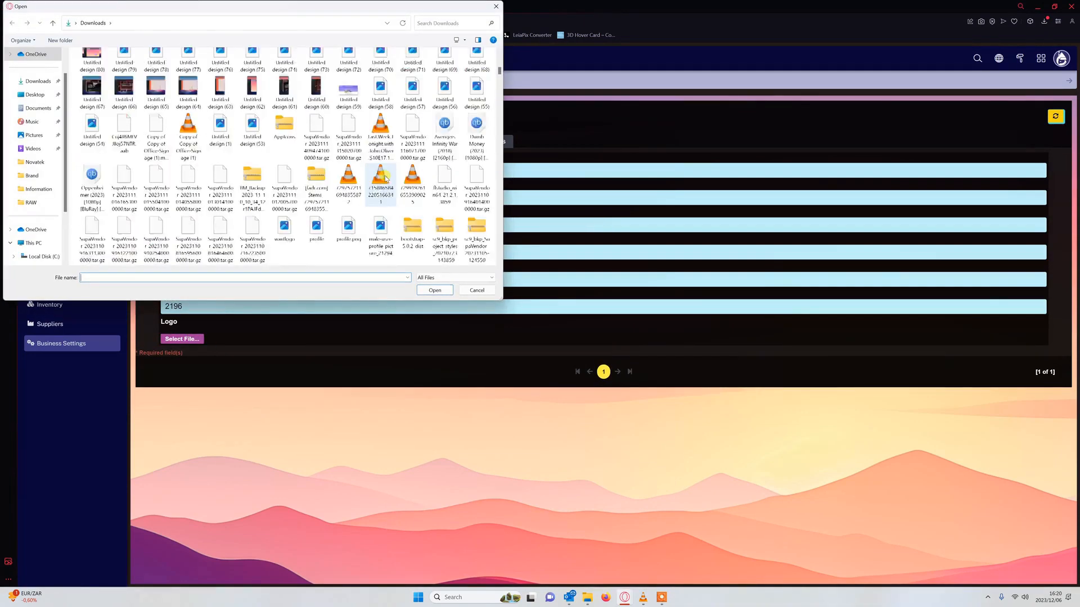
{"action": "scroll", "coordinate": [299, 183], "scroll_direction": "down", "scroll_amount": 2}
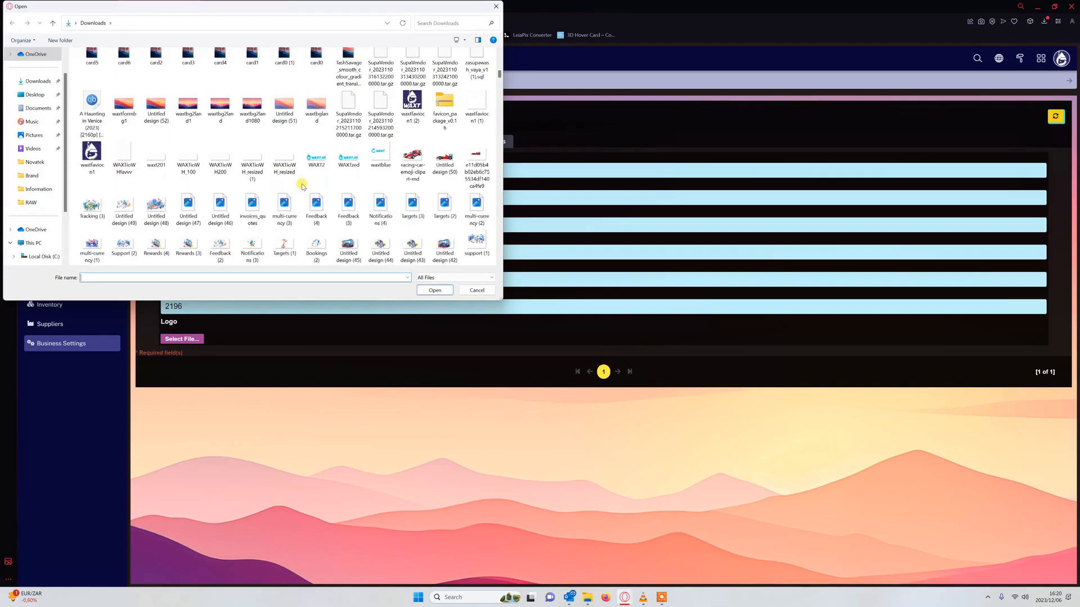
{"action": "double_click", "coordinate": [412, 106]}
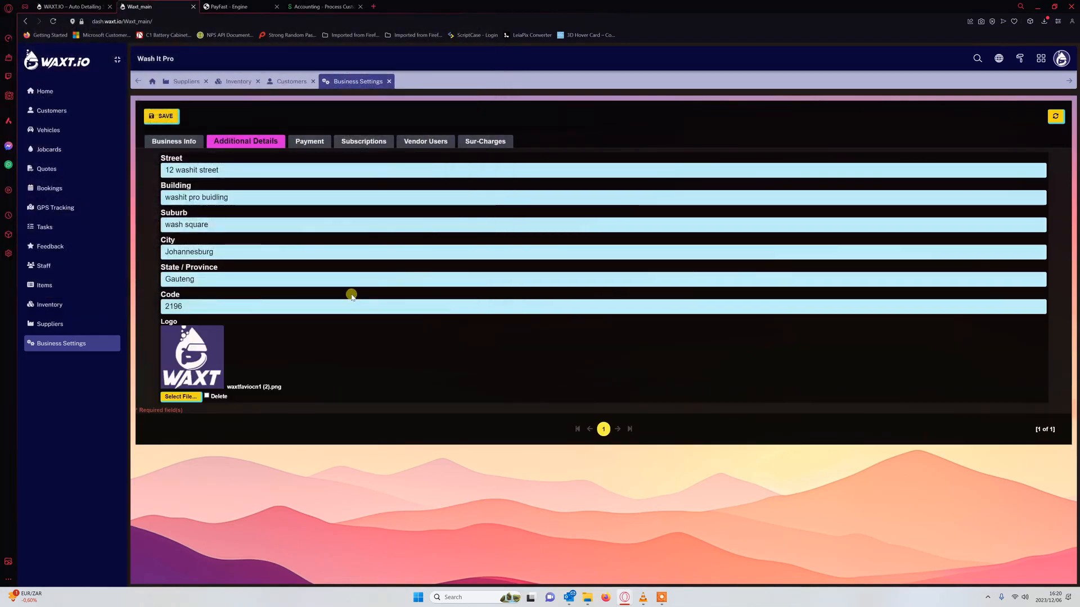
- Fill in the required Physical Address, save the business settings, and go to Jobcards
{"action": "left_click", "coordinate": [161, 115]}
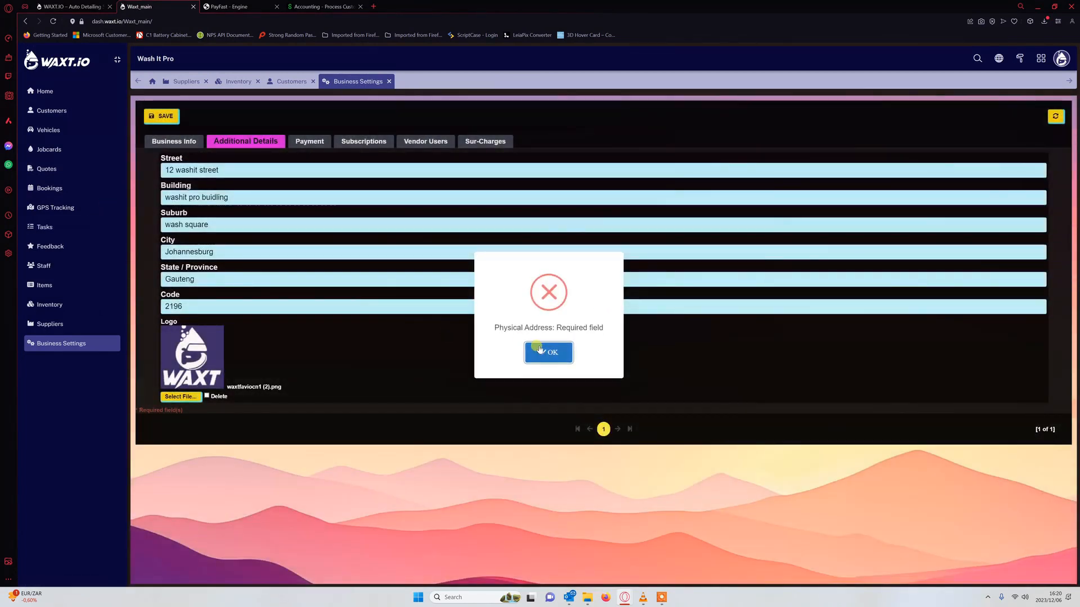
{"action": "left_click", "coordinate": [549, 354]}
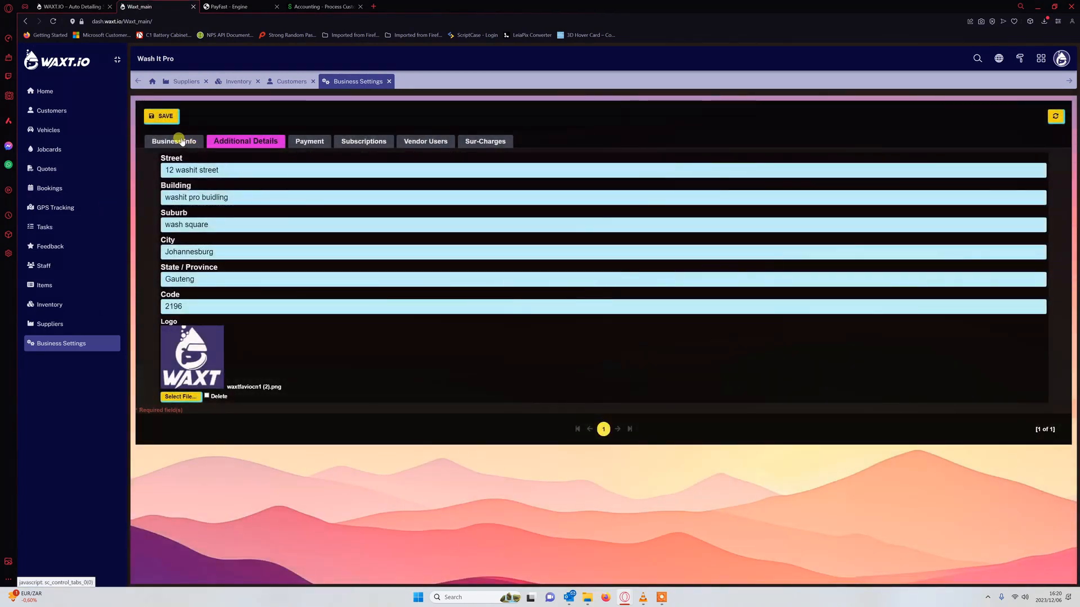
{"action": "left_click", "coordinate": [158, 116]}
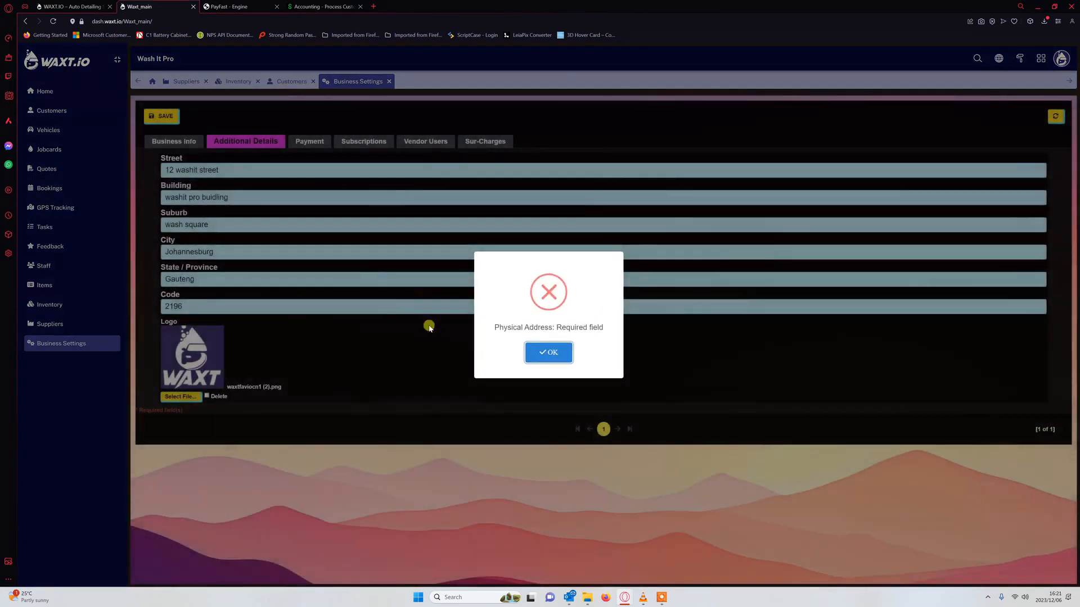
{"action": "left_click", "coordinate": [551, 353]}
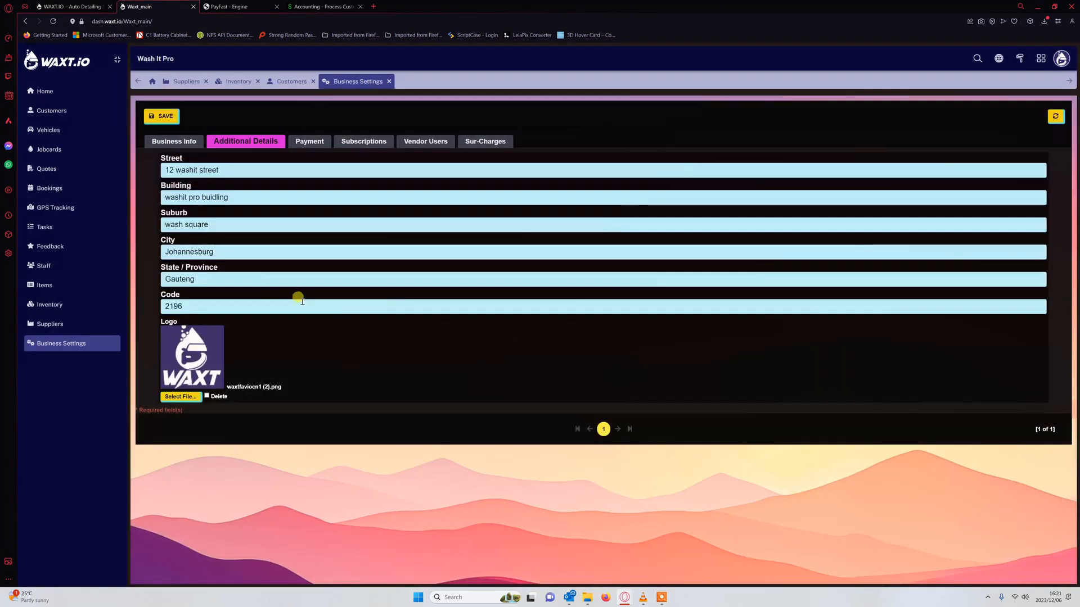
{"action": "left_click", "coordinate": [168, 141]}
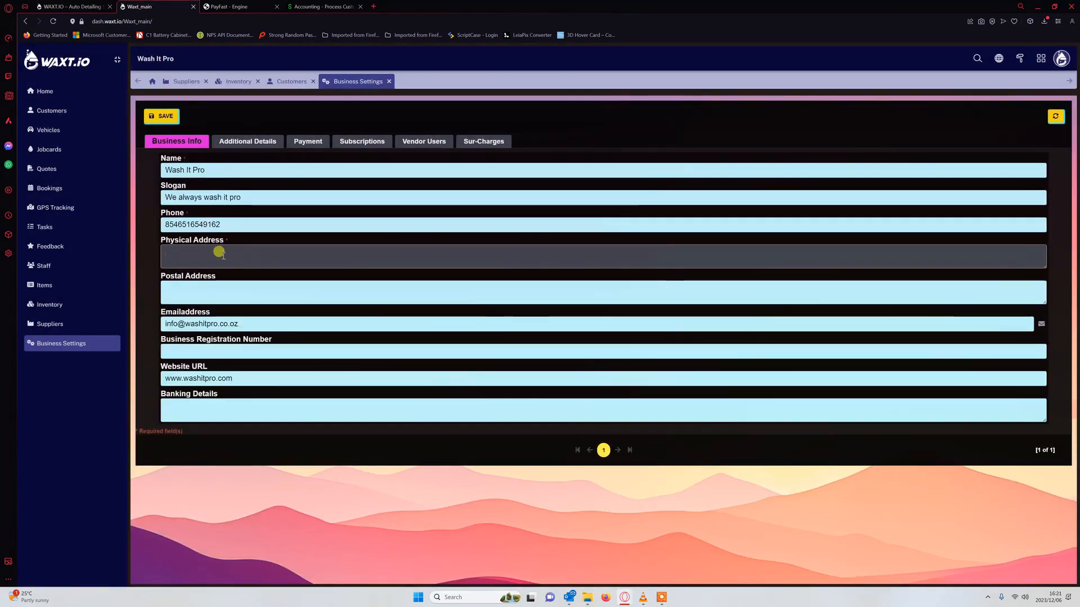
{"action": "type", "text": "hntnsfnsrnstrtpimj"}
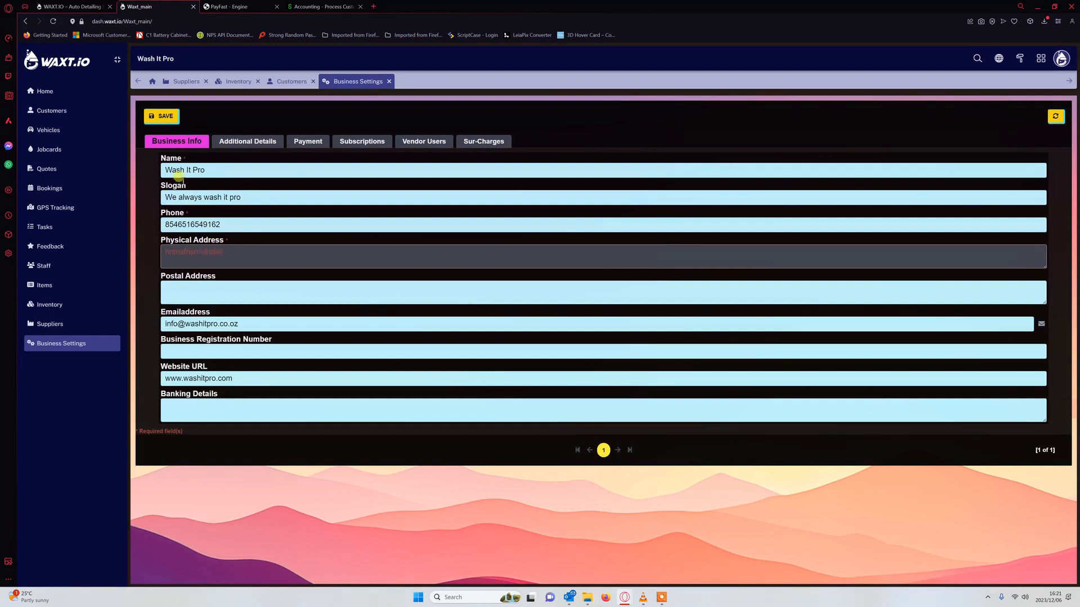
{"action": "left_click", "coordinate": [161, 116]}
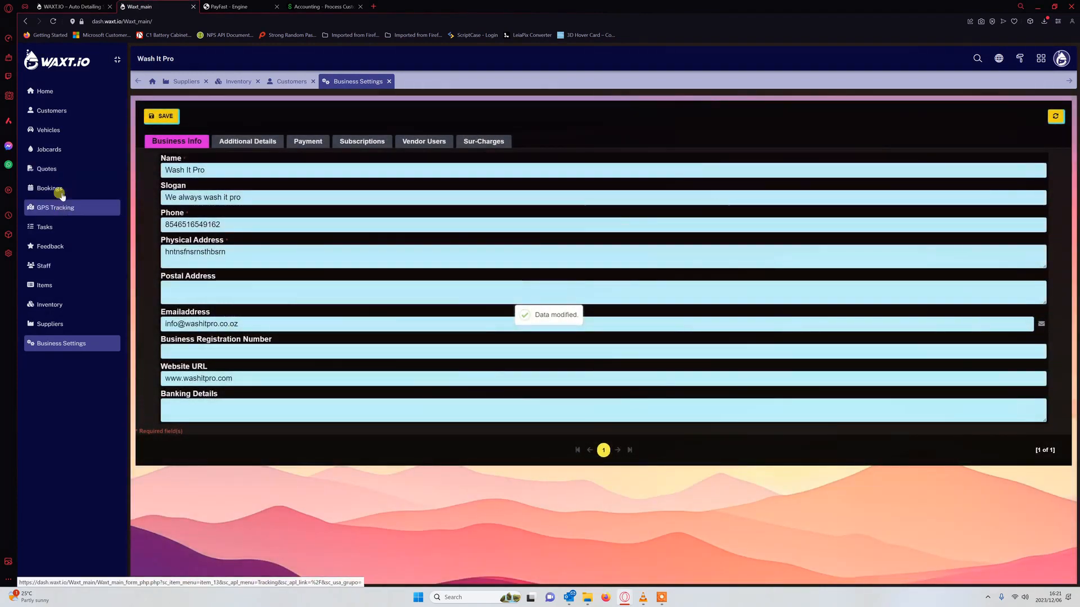
{"action": "left_click", "coordinate": [49, 150]}
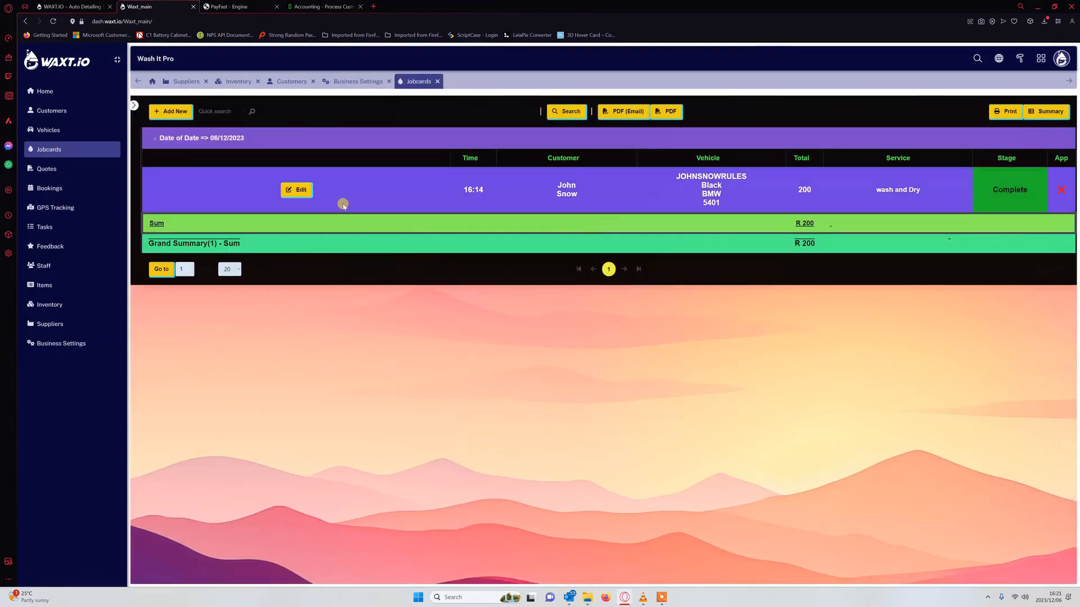
- Regenerate the BMW jobcard's PDF Invoice, now with the WAXT logo, and bring up PDF (Email) settings
{"action": "left_click", "coordinate": [301, 192]}
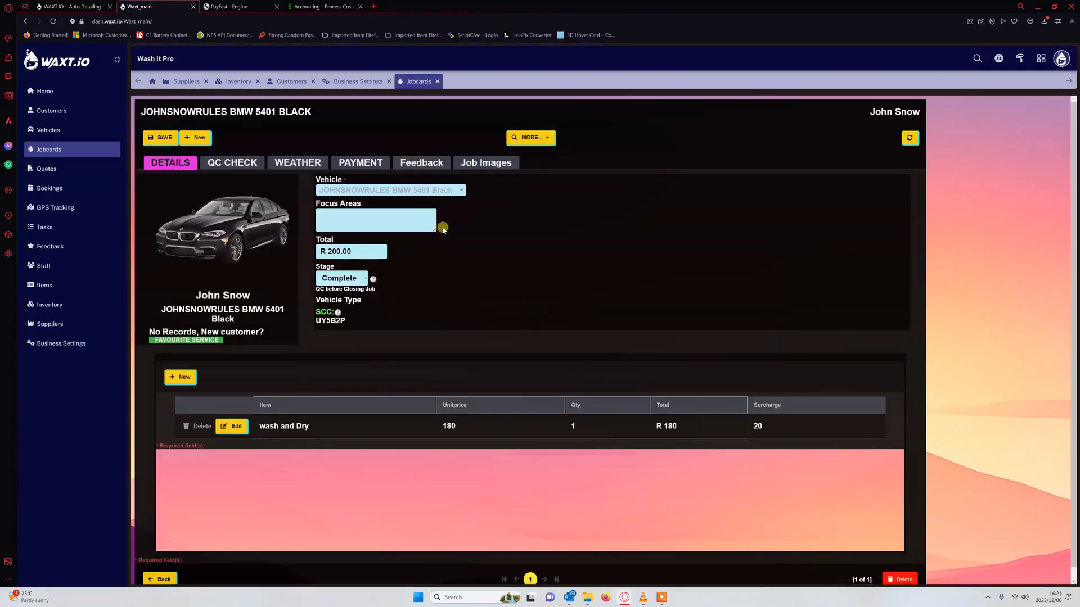
{"action": "left_click", "coordinate": [538, 135]}
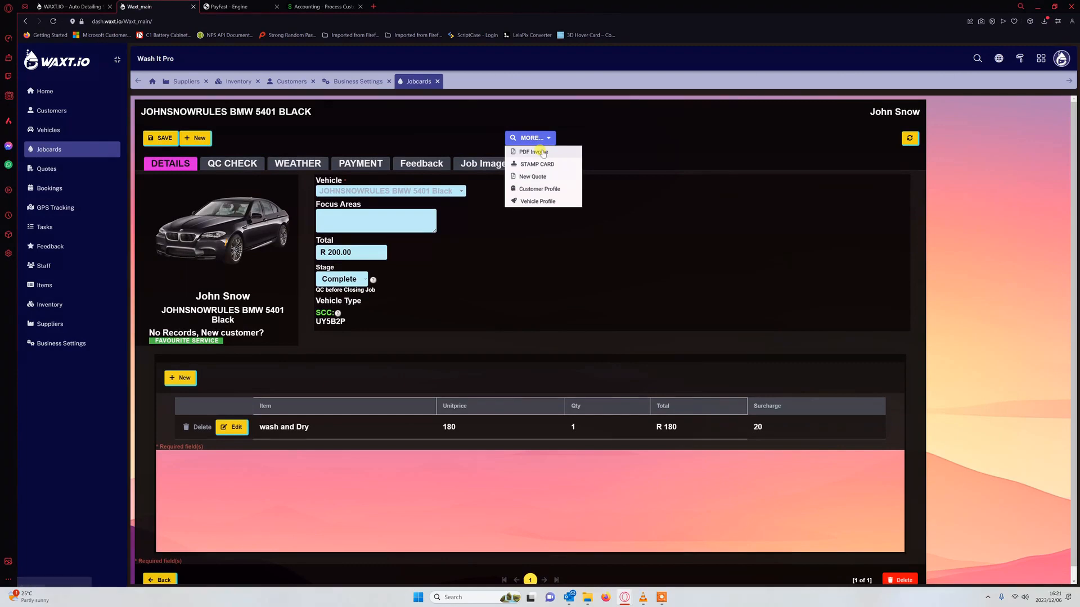
{"action": "left_click", "coordinate": [542, 161]}
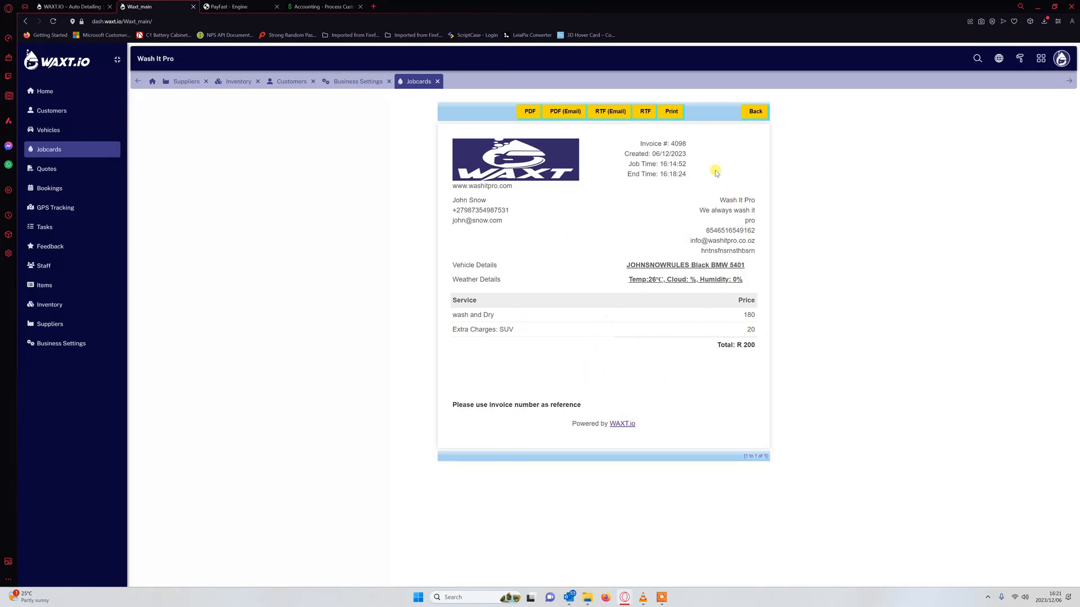
{"action": "left_click", "coordinate": [564, 111]}
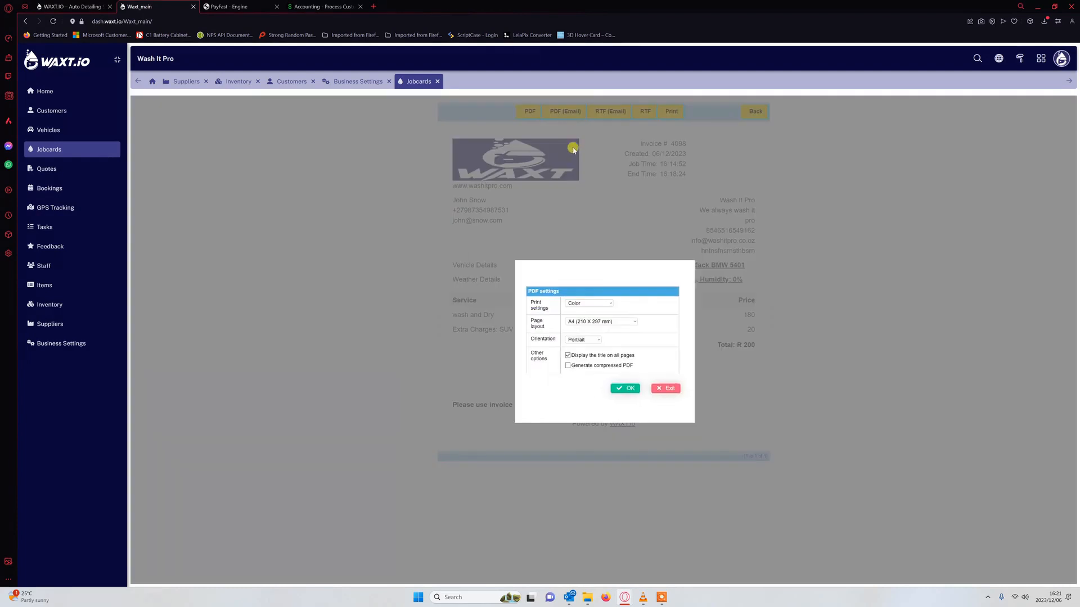
- Accept the PDF settings and exit the email dialog to return to the BMW 5401 invoice
{"action": "left_click", "coordinate": [619, 389]}
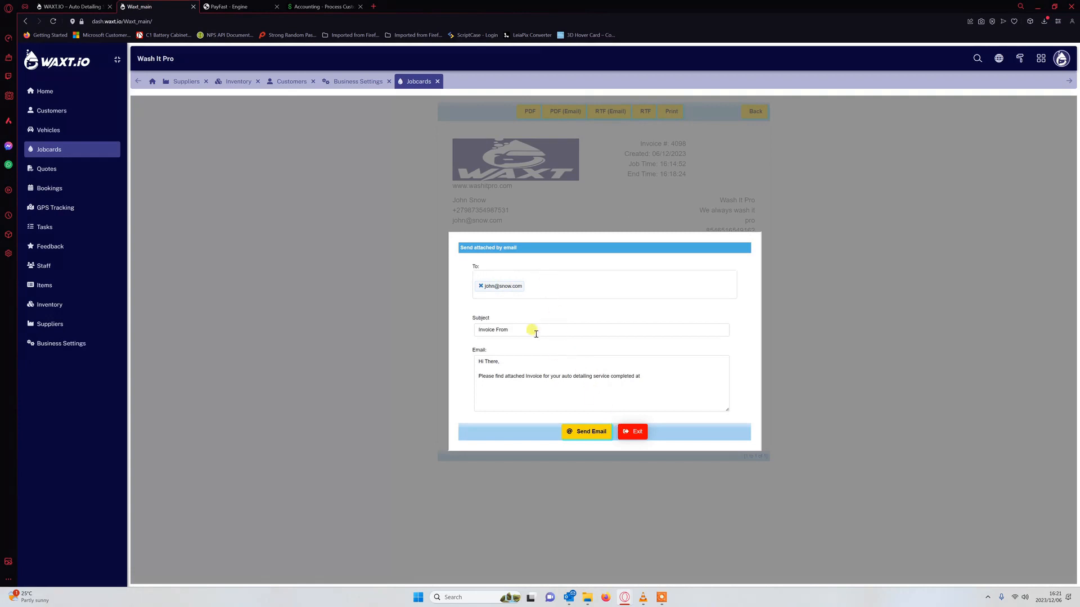
{"action": "left_click", "coordinate": [635, 434]}
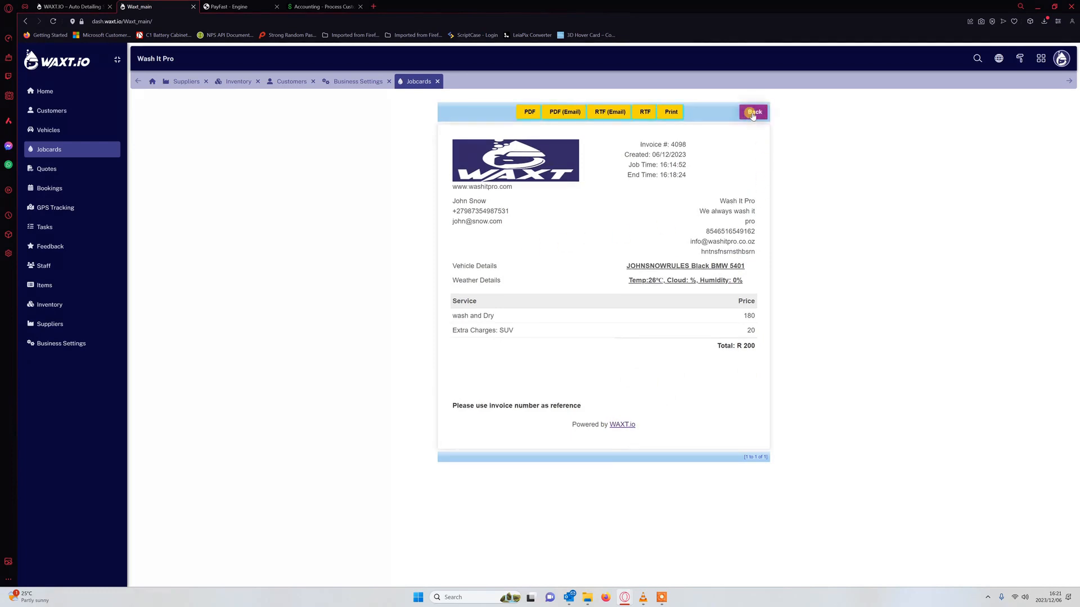
{"action": "left_click_drag", "start_coordinate": [750, 115], "coordinate": [663, 135]}
- Go back to the BMW jobcard and add the first stamp to the customer's loyalty stamp card
{"action": "left_click", "coordinate": [725, 149]}
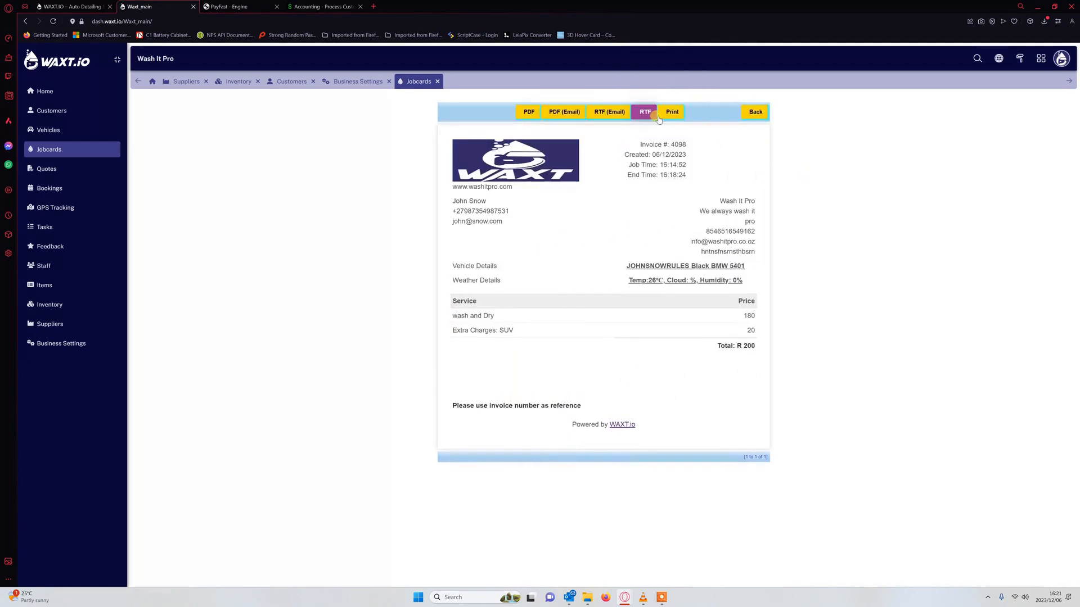
{"action": "left_click", "coordinate": [754, 112]}
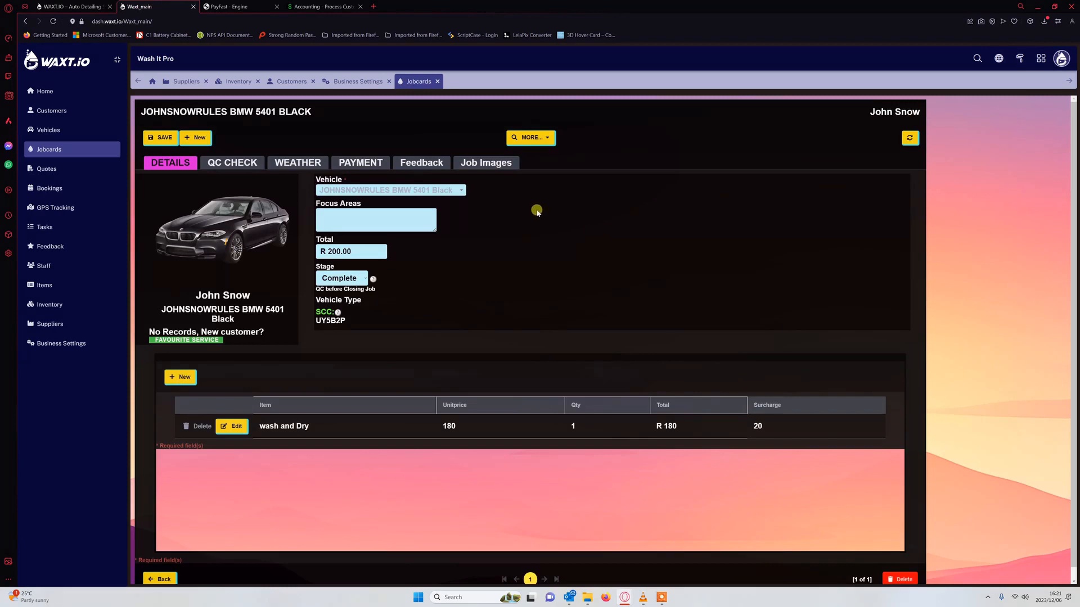
{"action": "left_click", "coordinate": [548, 138]}
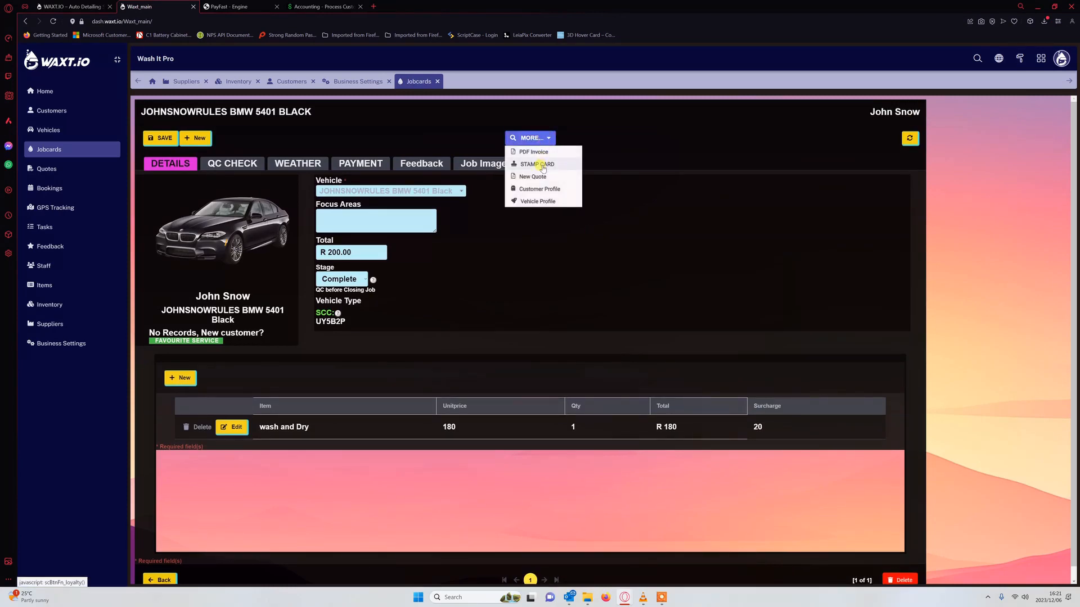
{"action": "left_click", "coordinate": [542, 164]}
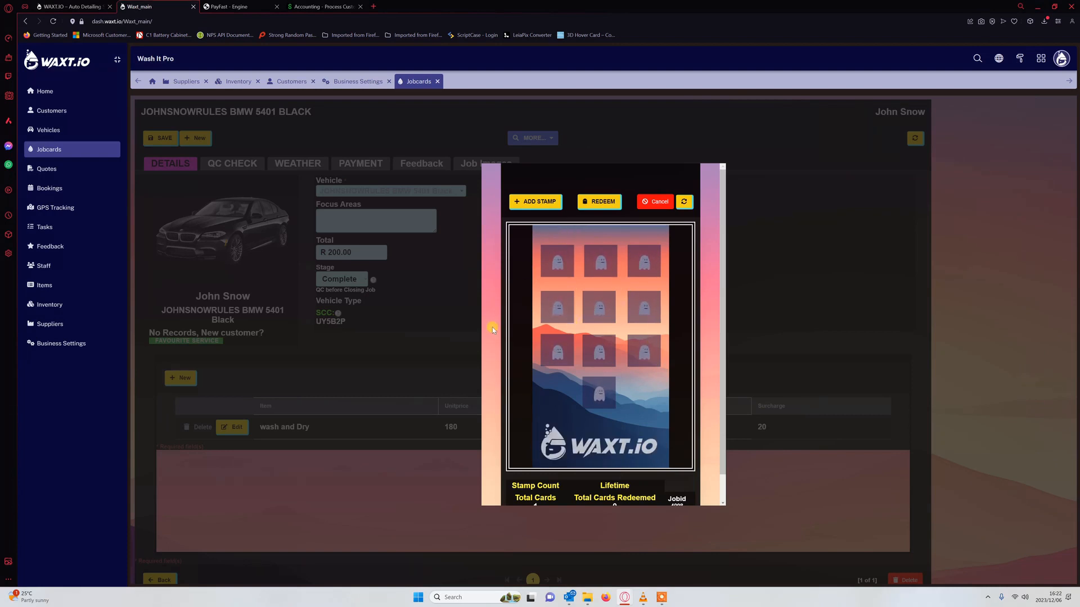
{"action": "left_click", "coordinate": [535, 201]}
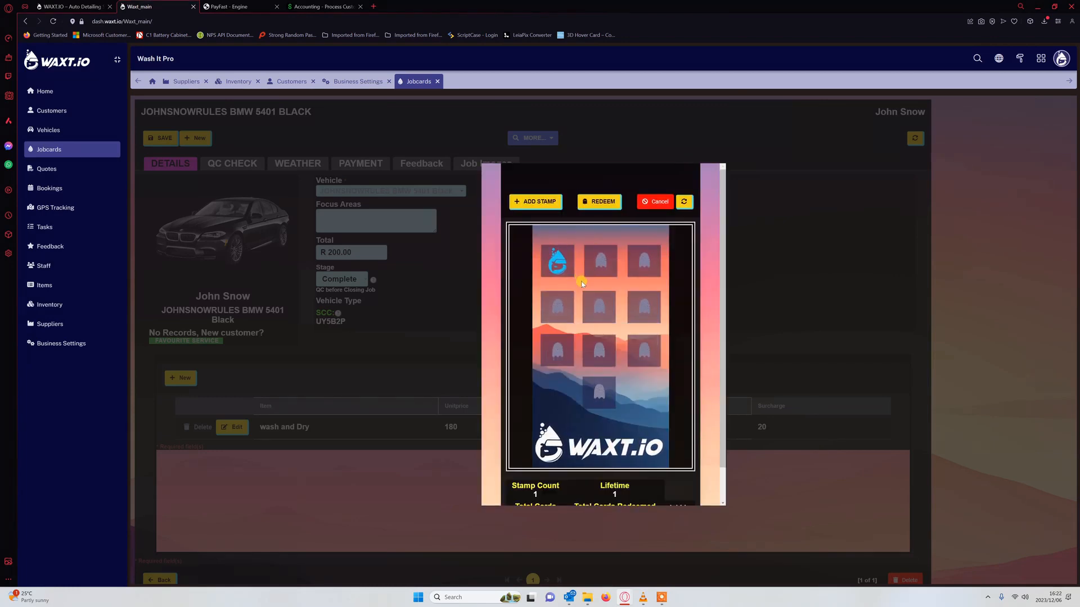
{"action": "left_click", "coordinate": [655, 202]}
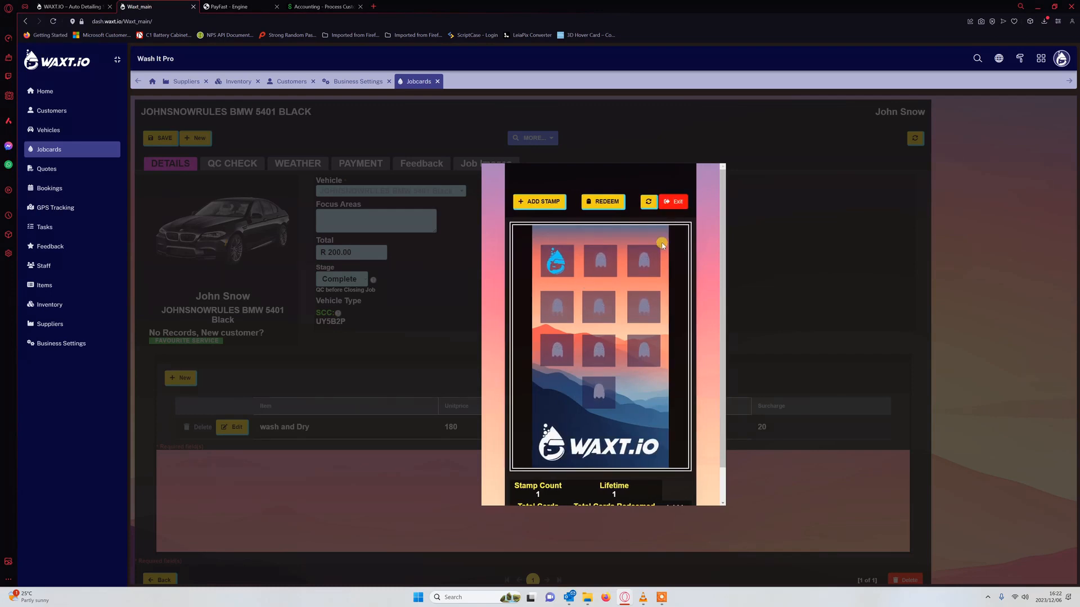
{"action": "left_click", "coordinate": [675, 202]}
{"action": "left_click", "coordinate": [529, 138]}
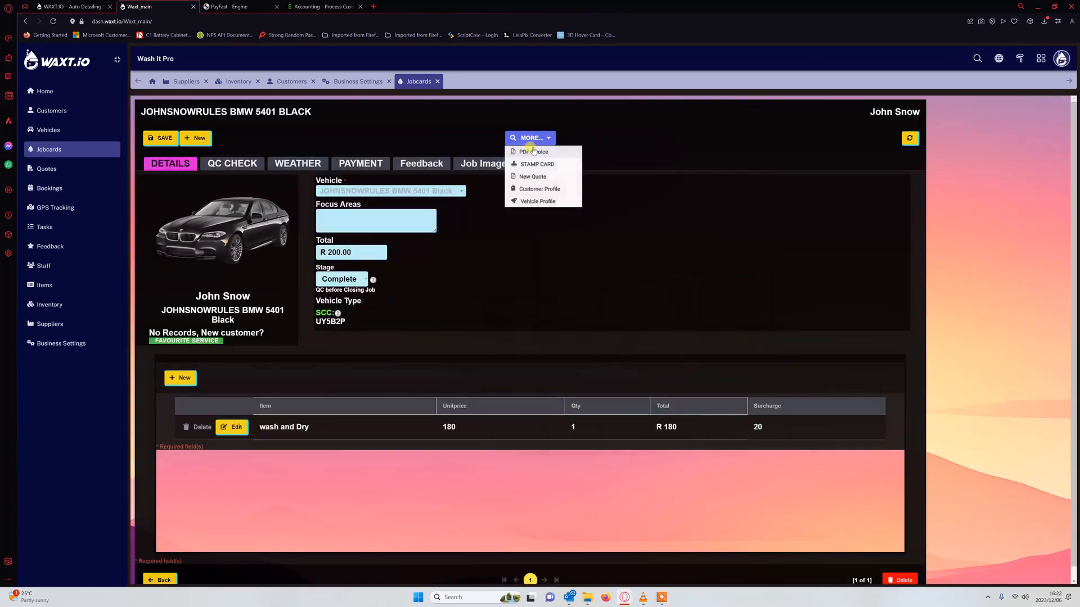
- Reopen the stamp card to confirm one stamp is recorded, then close it
{"action": "left_click", "coordinate": [539, 163]}
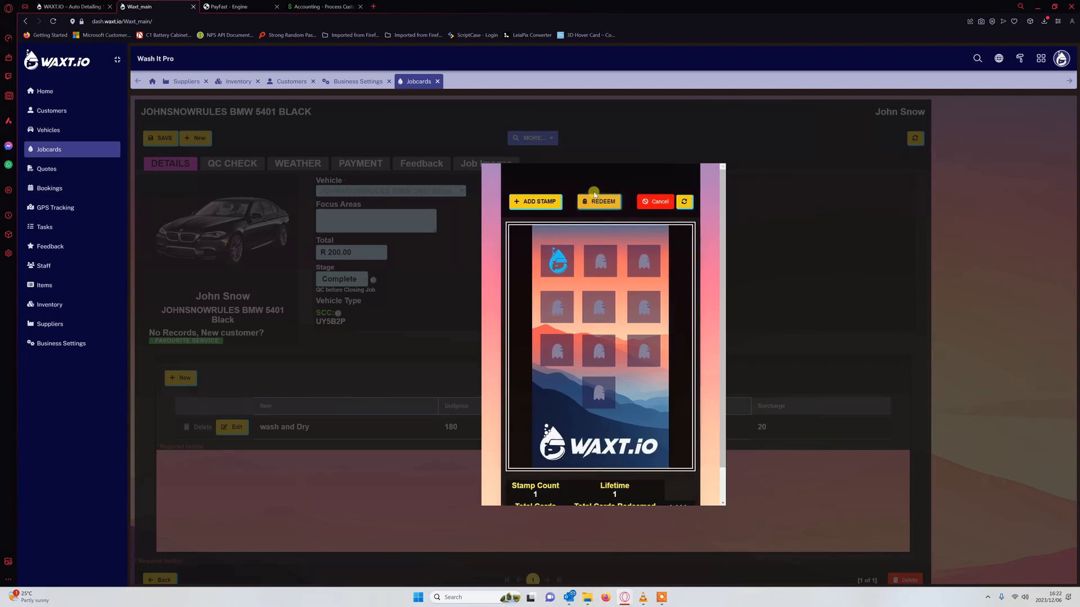
{"action": "scroll", "coordinate": [577, 448], "scroll_direction": "down", "scroll_amount": 1}
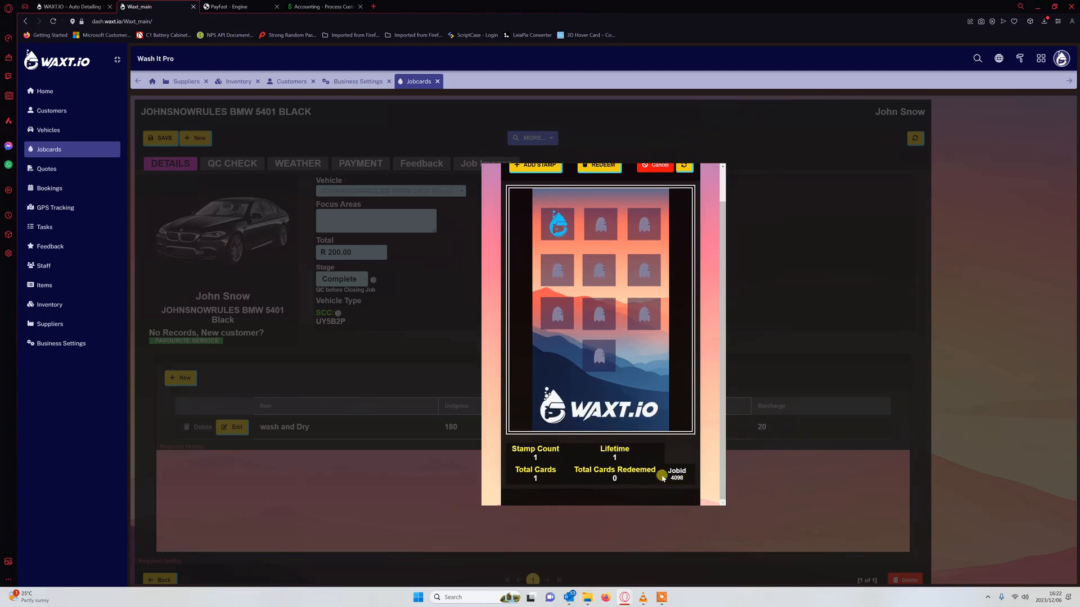
{"action": "scroll", "coordinate": [627, 360], "scroll_direction": "up", "scroll_amount": 1}
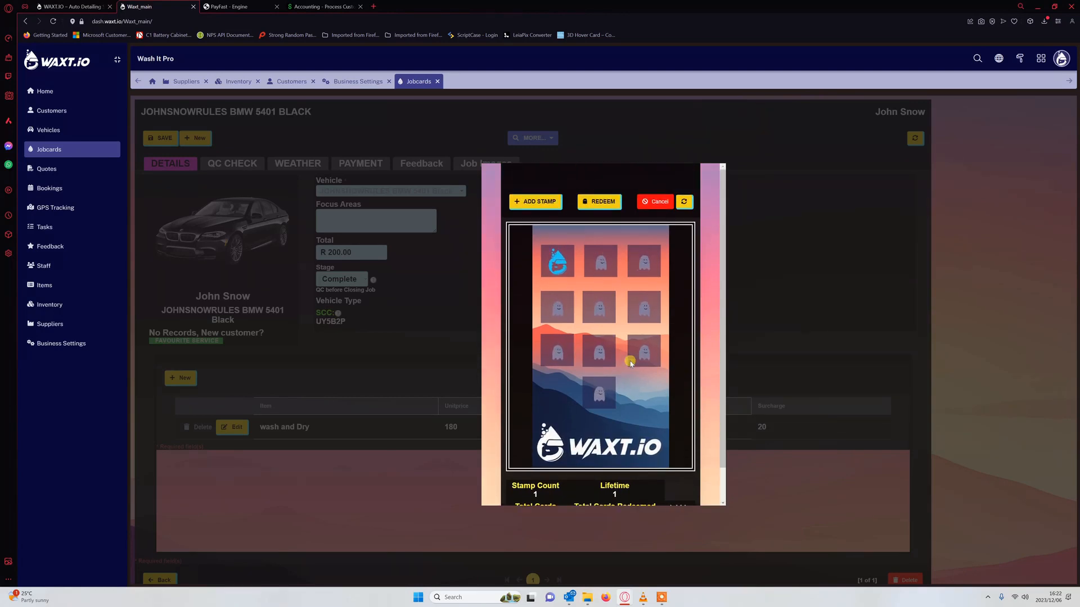
{"action": "left_click", "coordinate": [658, 203]}
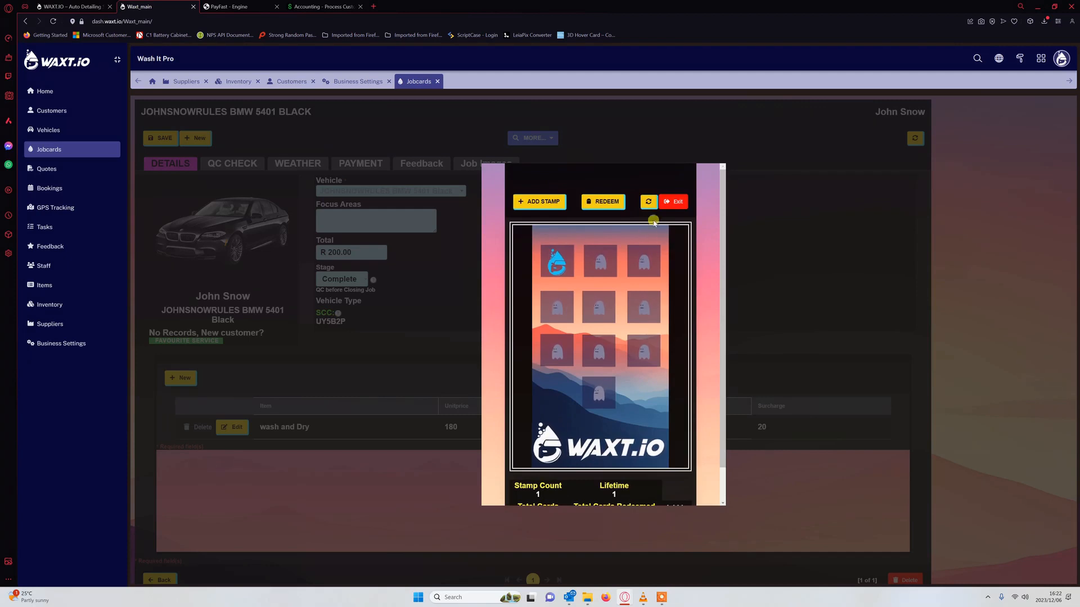
{"action": "left_click", "coordinate": [673, 202]}
- Close the Business Settings and Jobcards pages
{"action": "left_click", "coordinate": [547, 135]}
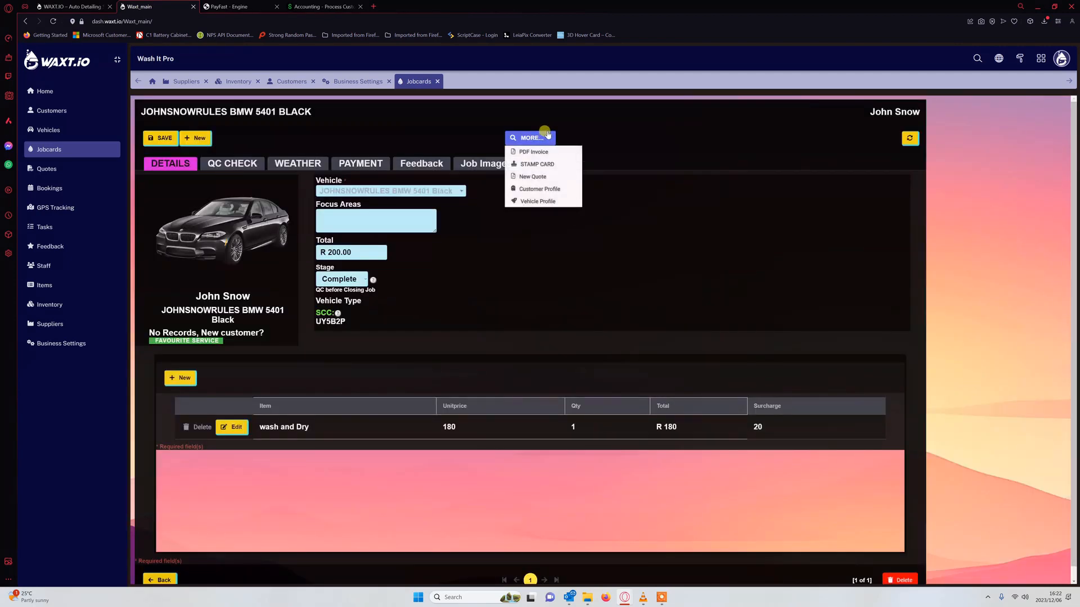
{"action": "left_click", "coordinate": [545, 137]}
{"action": "left_click", "coordinate": [545, 139]}
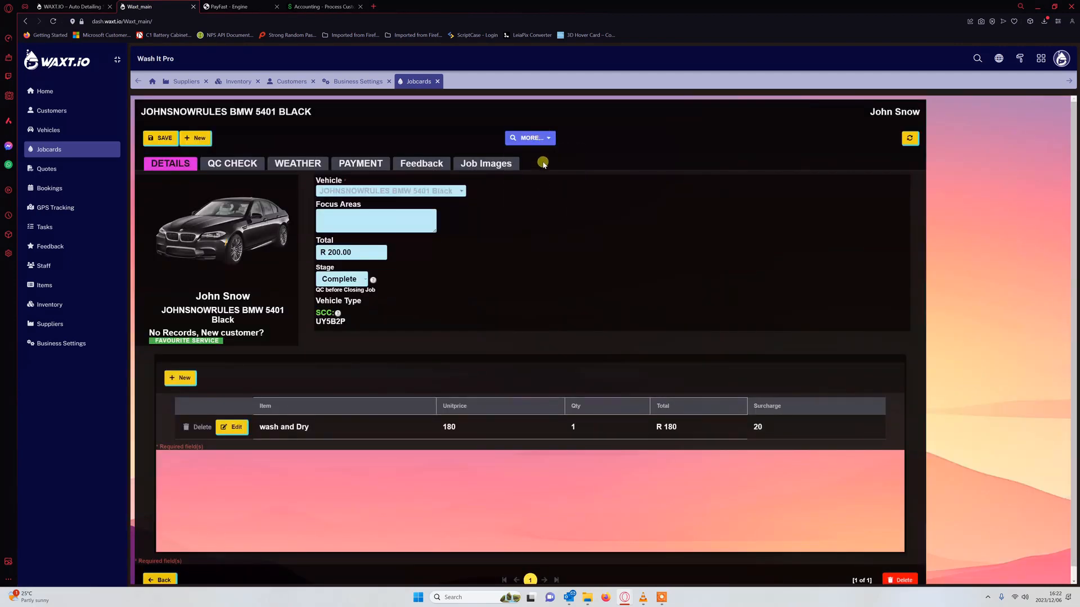
{"action": "left_click", "coordinate": [543, 141]}
{"action": "left_click", "coordinate": [533, 144]}
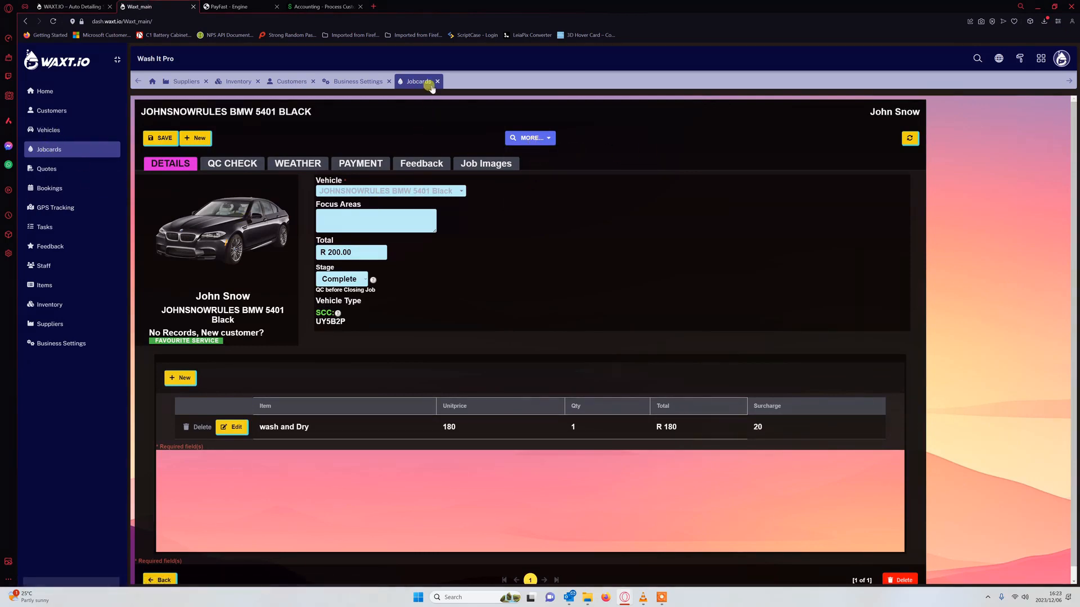
{"action": "left_click", "coordinate": [389, 81]}
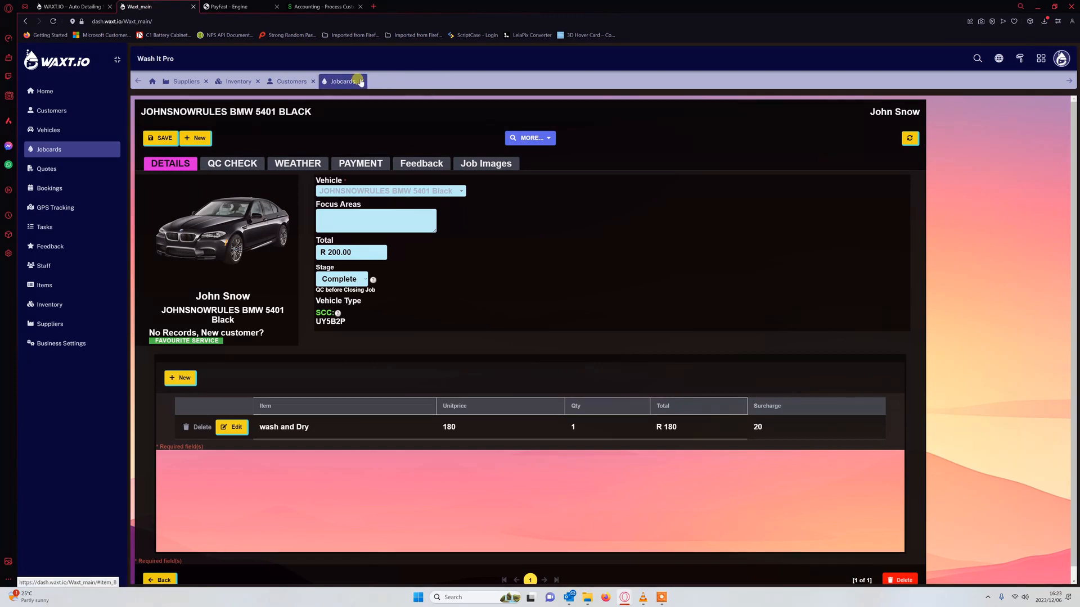
{"action": "left_click", "coordinate": [362, 82]}
- Create and save a new empty quote for the BMW 5401 from its jobcard
{"action": "left_click", "coordinate": [258, 81]}
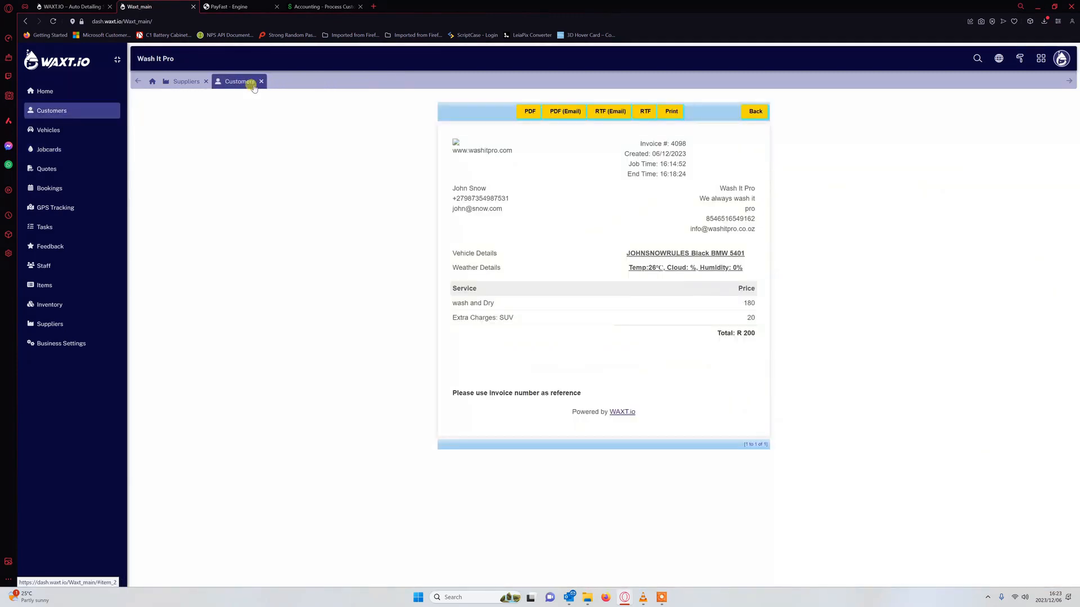
{"action": "left_click", "coordinate": [59, 170]}
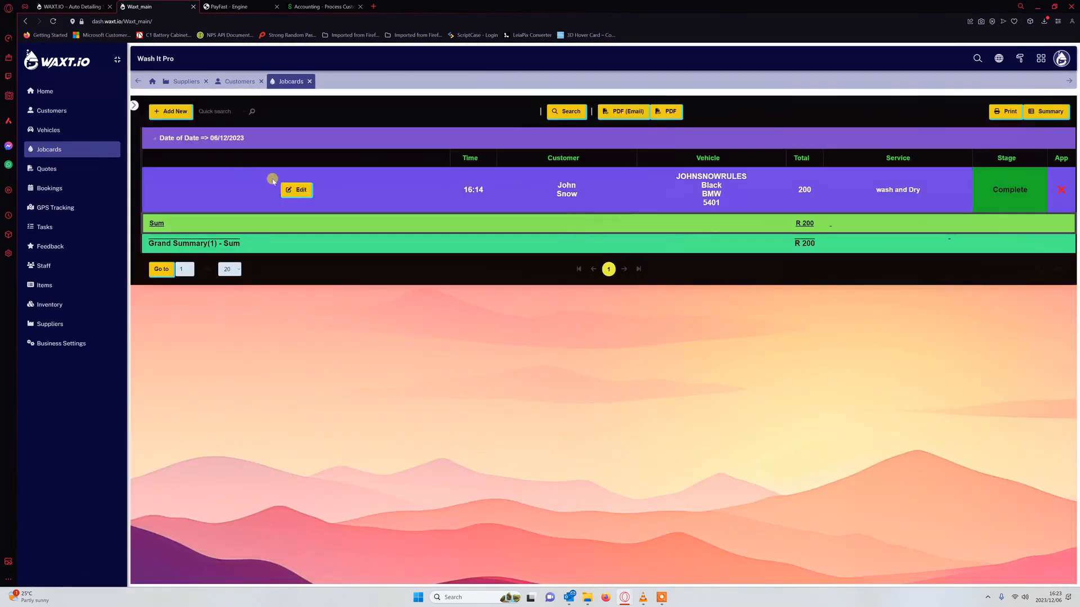
{"action": "left_click", "coordinate": [287, 187]}
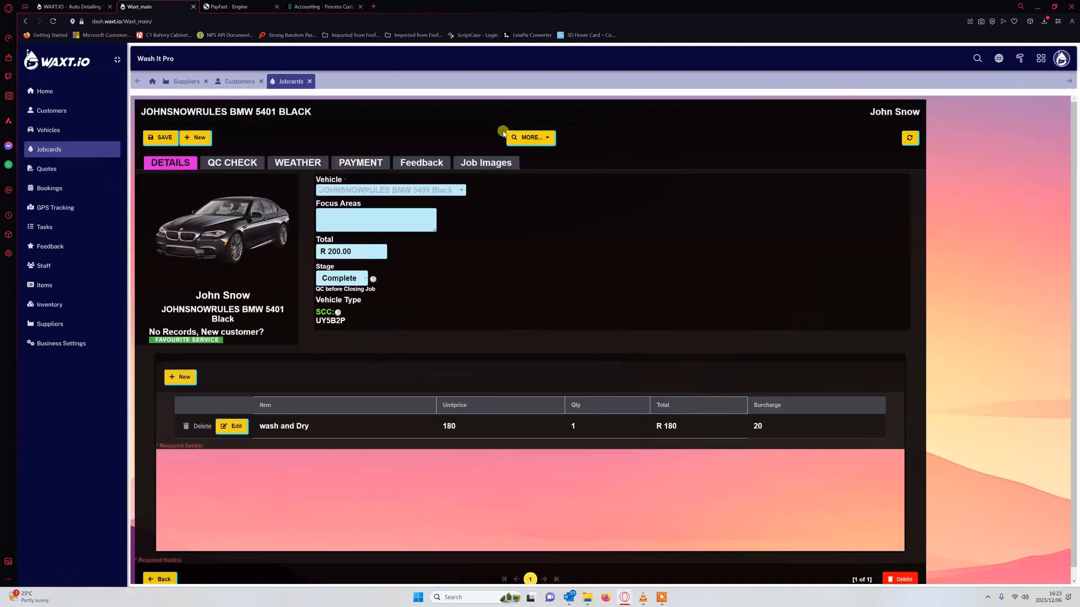
{"action": "left_click", "coordinate": [533, 139]}
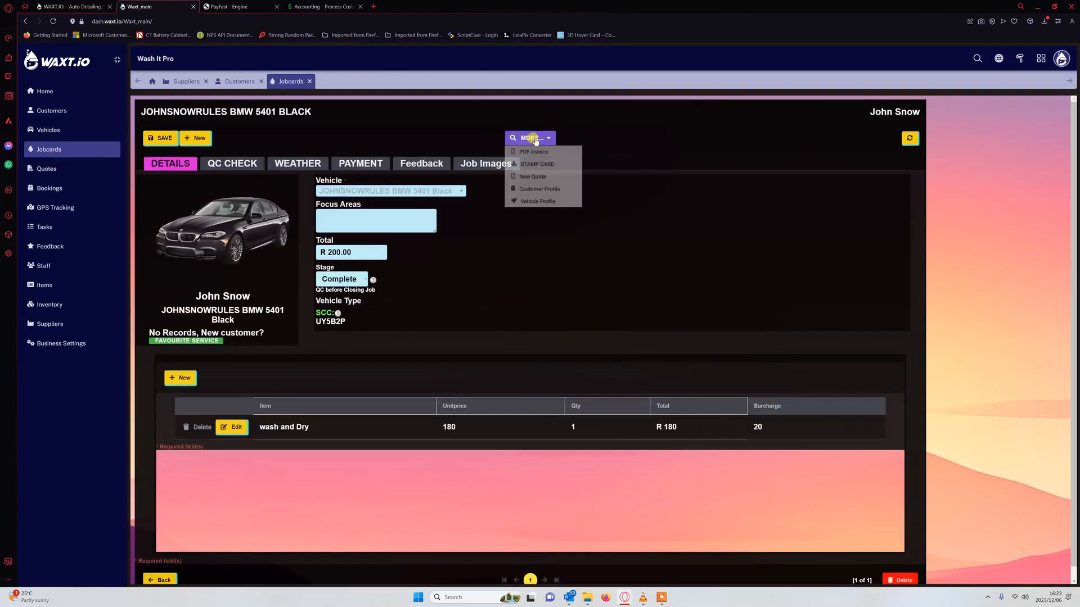
{"action": "left_click", "coordinate": [535, 177]}
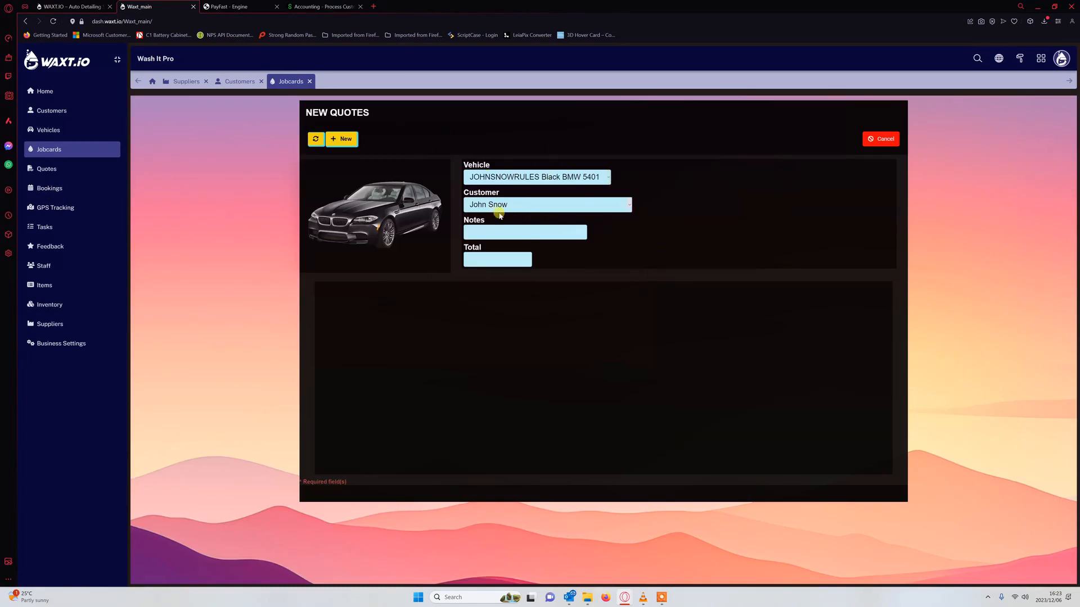
{"action": "left_click", "coordinate": [346, 139]}
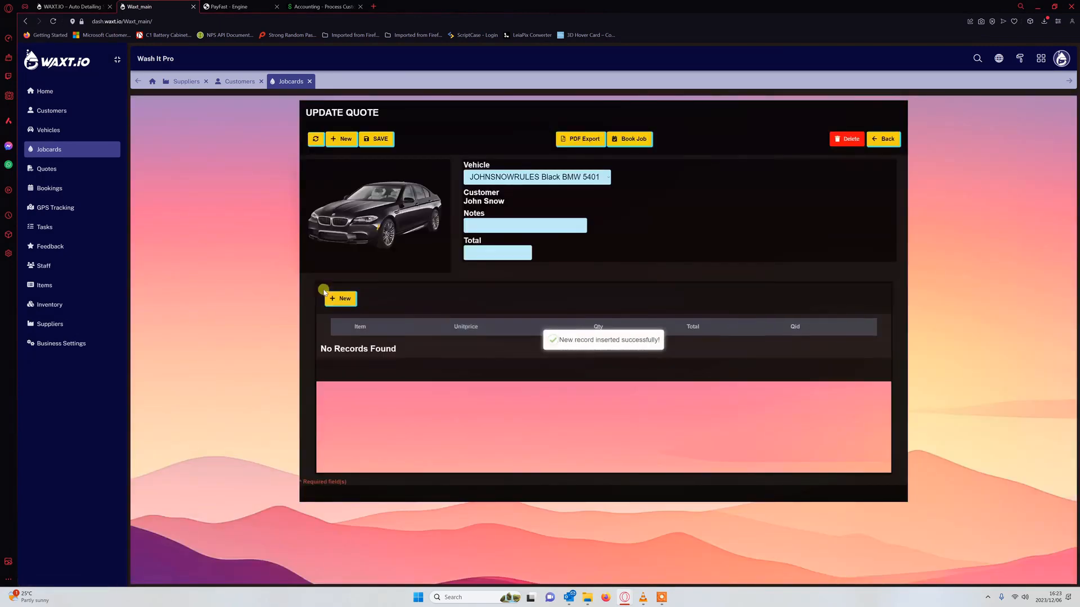
- Add a valet - Sedan line to the quote, save it at R 970, and view it as quote 67
{"action": "left_click", "coordinate": [341, 298]}
{"action": "left_click", "coordinate": [458, 349]}
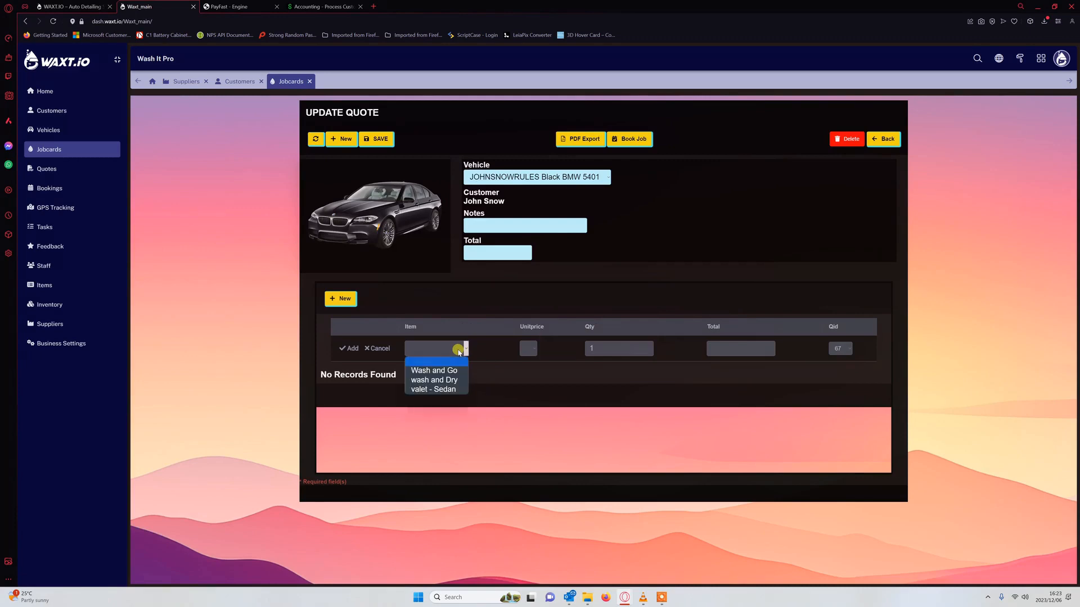
{"action": "left_click", "coordinate": [460, 388]}
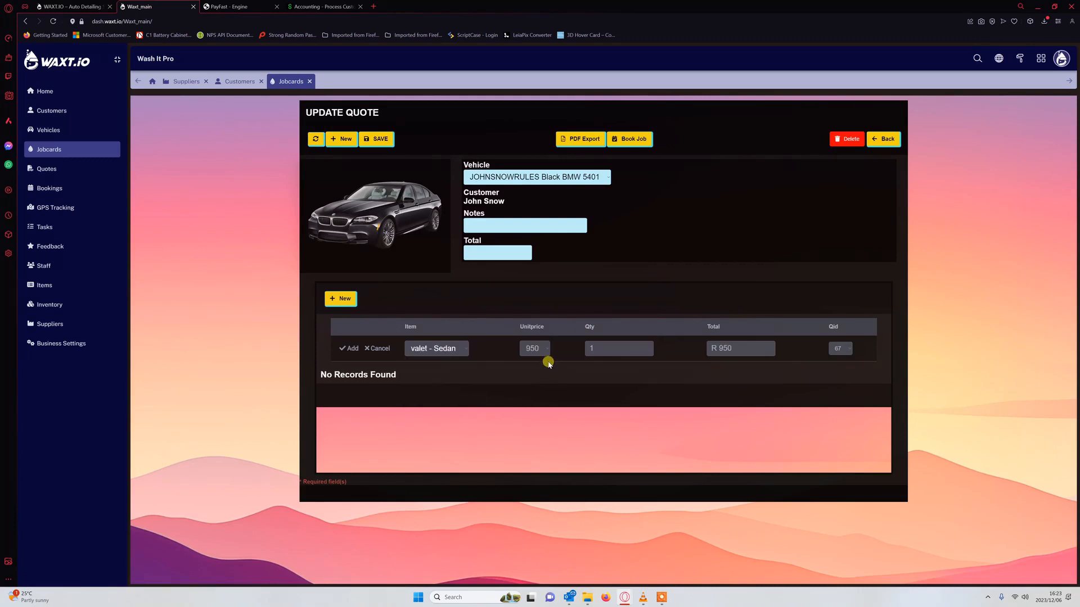
{"action": "left_click", "coordinate": [343, 346]}
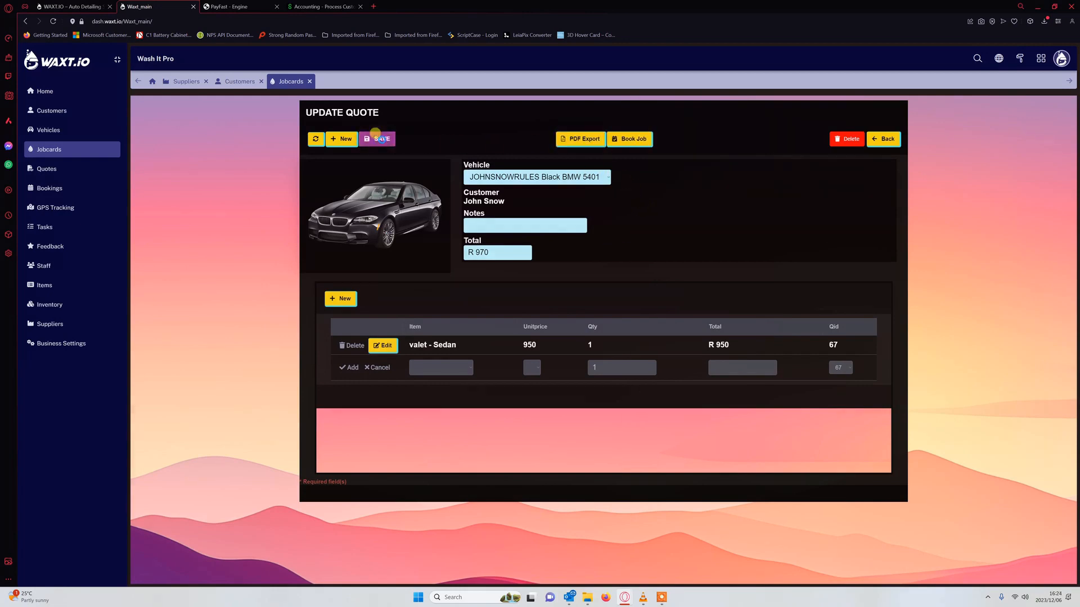
{"action": "left_click", "coordinate": [374, 139]}
{"action": "left_click", "coordinate": [581, 139]}
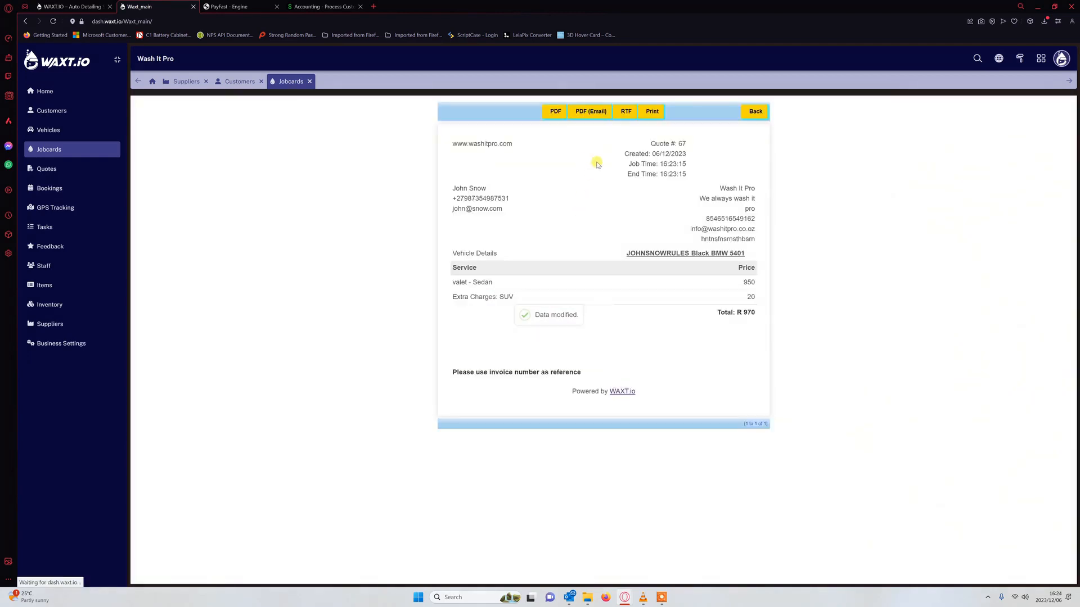
- Try emailing the quote as a PDF twice, closing the email form without sending
{"action": "left_click", "coordinate": [588, 111]}
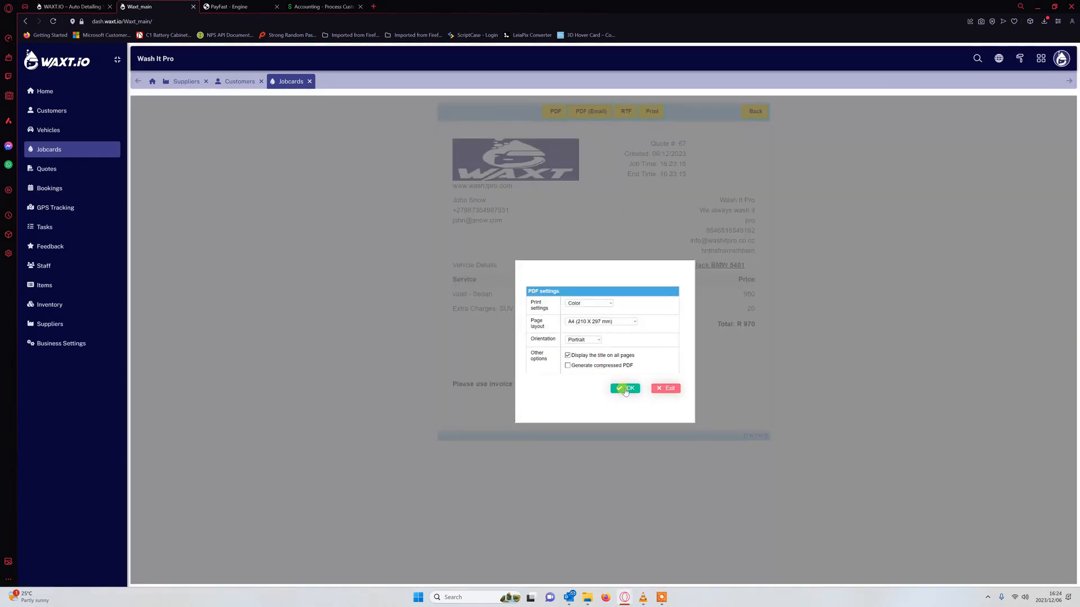
{"action": "left_click", "coordinate": [625, 389]}
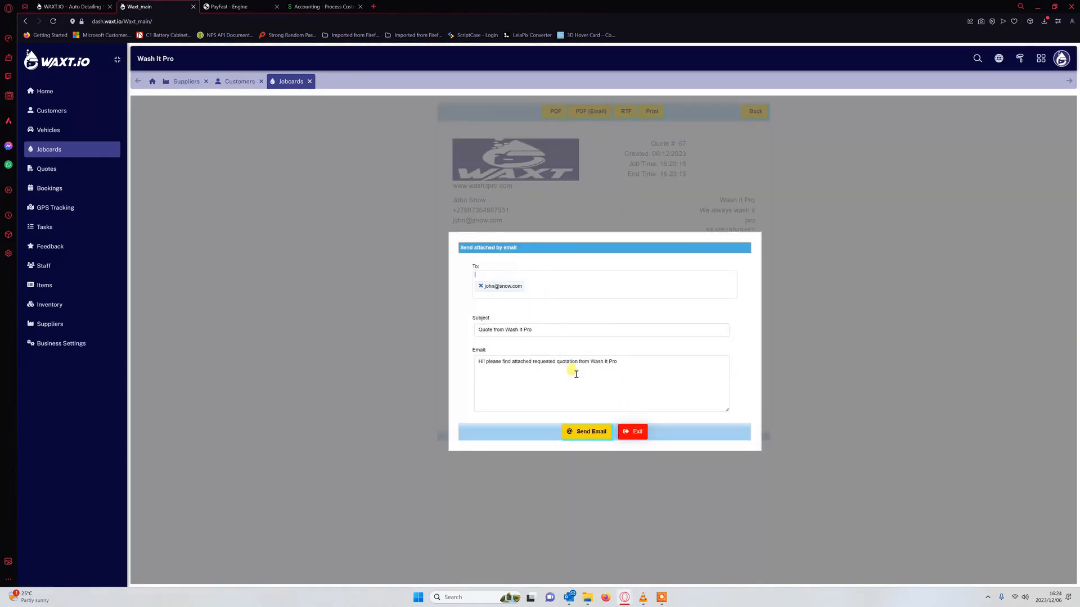
{"action": "left_click", "coordinate": [632, 432]}
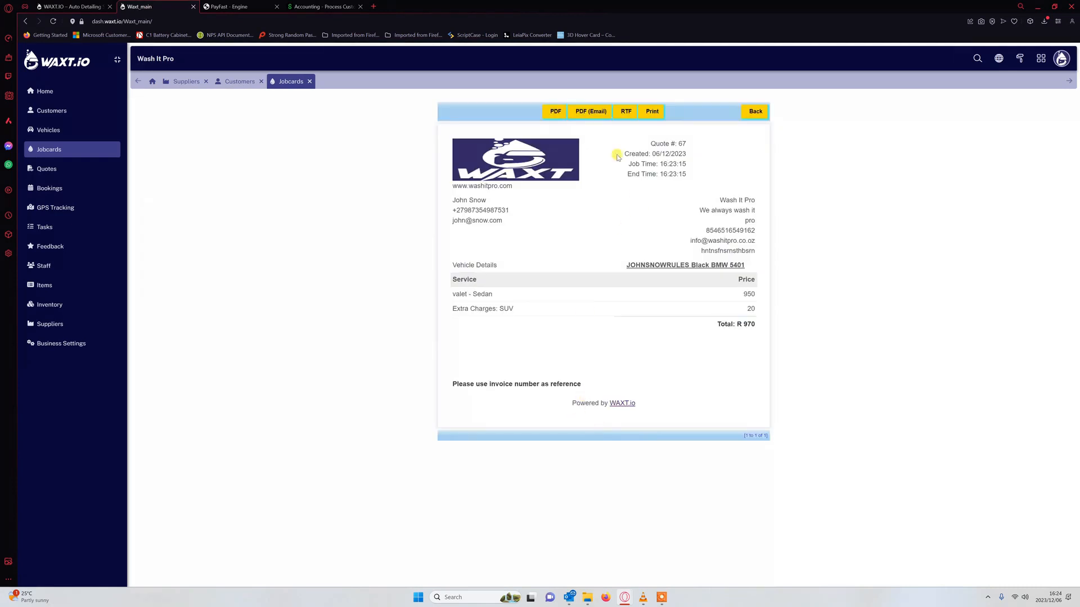
{"action": "left_click", "coordinate": [590, 111]}
{"action": "left_click", "coordinate": [625, 390]}
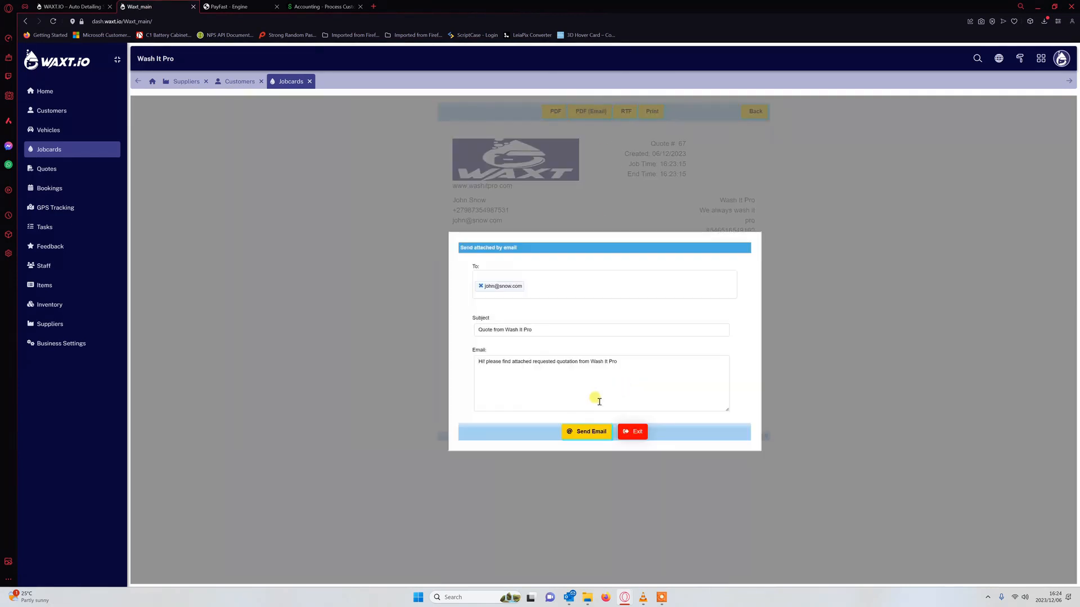
{"action": "left_click", "coordinate": [595, 379]}
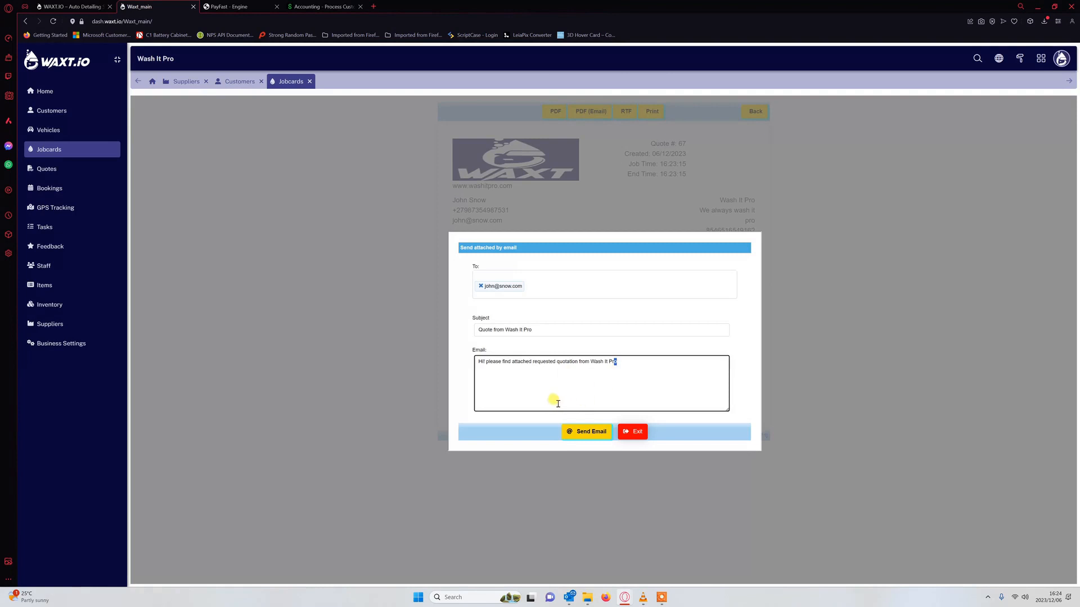
{"action": "left_click", "coordinate": [626, 432]}
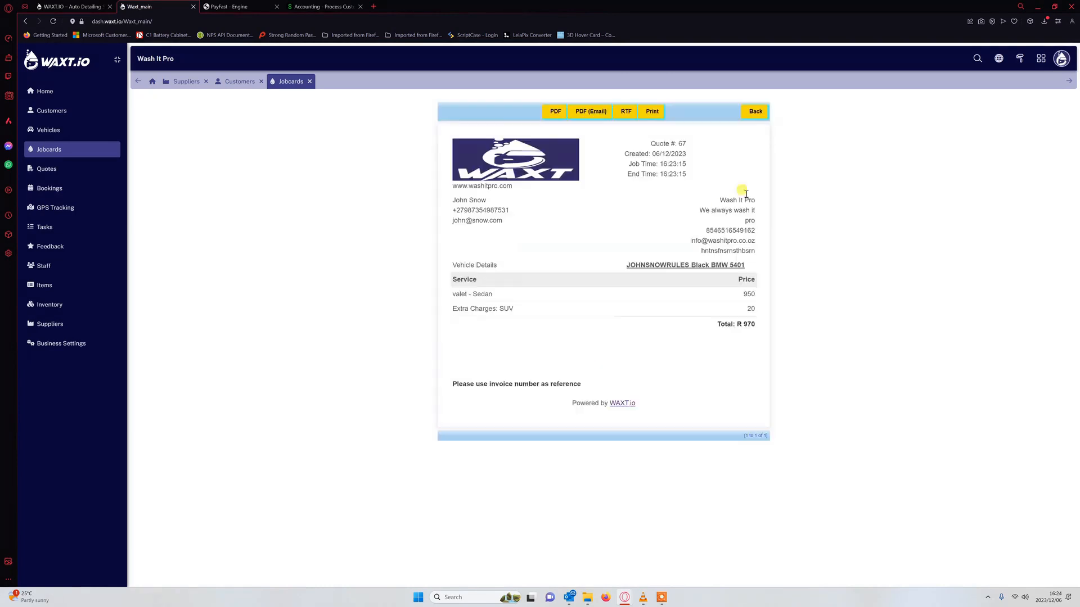
- Leave the quote view and reopen the BMW's R 200 wash-and-dry jobcard for editing
{"action": "left_click", "coordinate": [756, 110]}
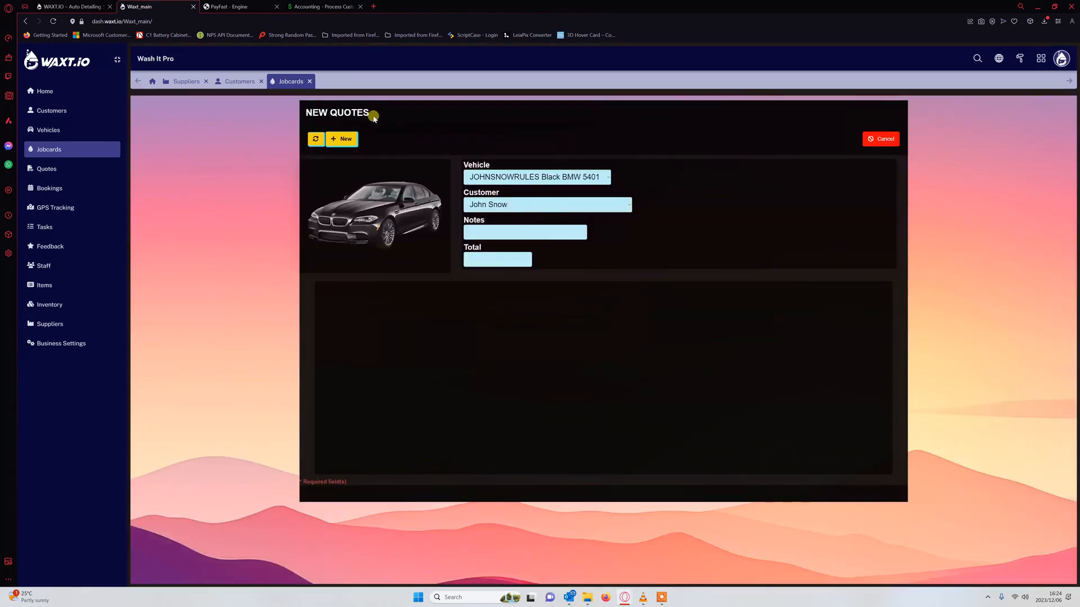
{"action": "left_click", "coordinate": [309, 82]}
{"action": "left_click", "coordinate": [49, 149]}
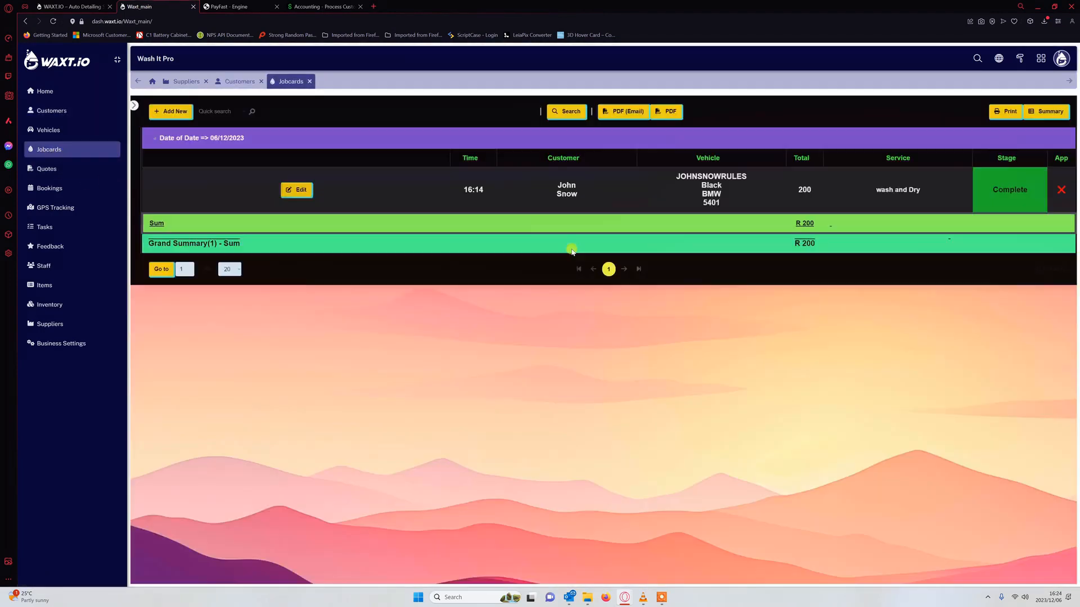
{"action": "left_click", "coordinate": [297, 189]}
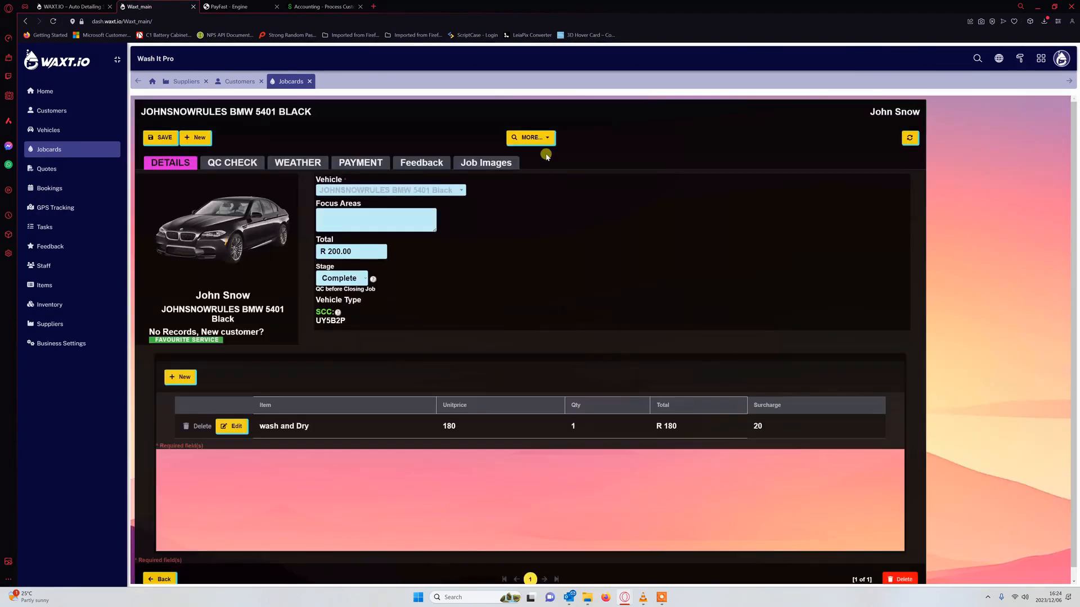
- Browse the customer's vehicles, jobs, quotes, app login, loyalty card and feedback, then close Jobcards
{"action": "left_click", "coordinate": [532, 138]}
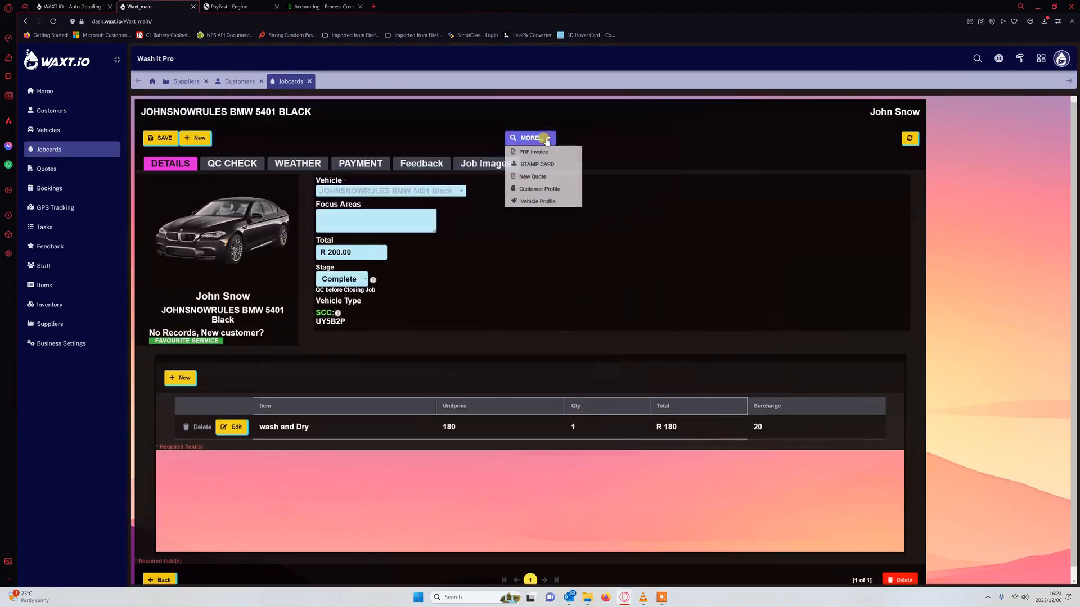
{"action": "left_click", "coordinate": [549, 190]}
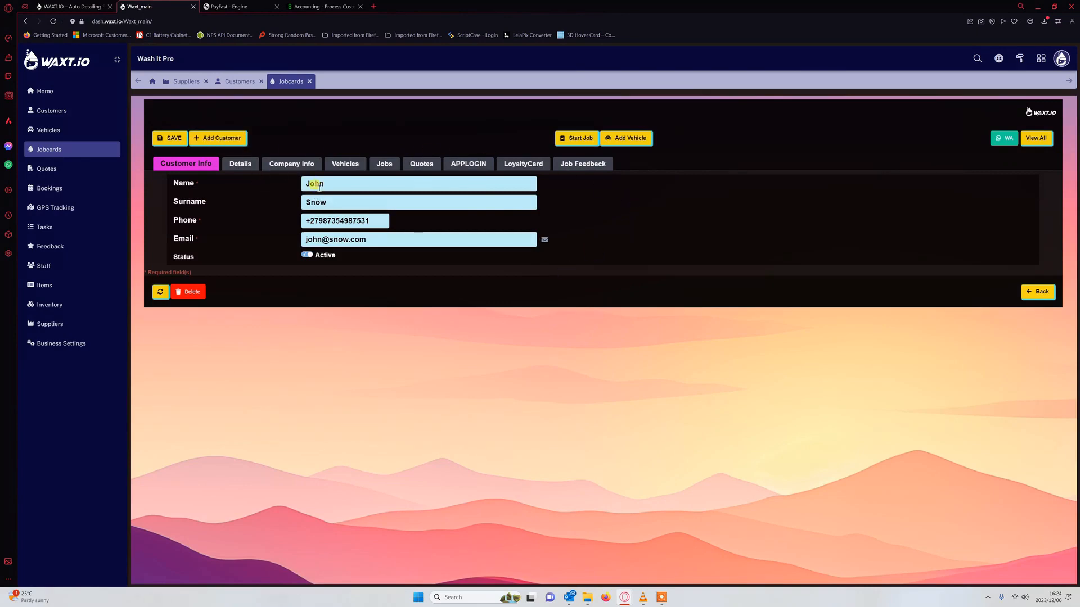
{"action": "left_click", "coordinate": [345, 165]}
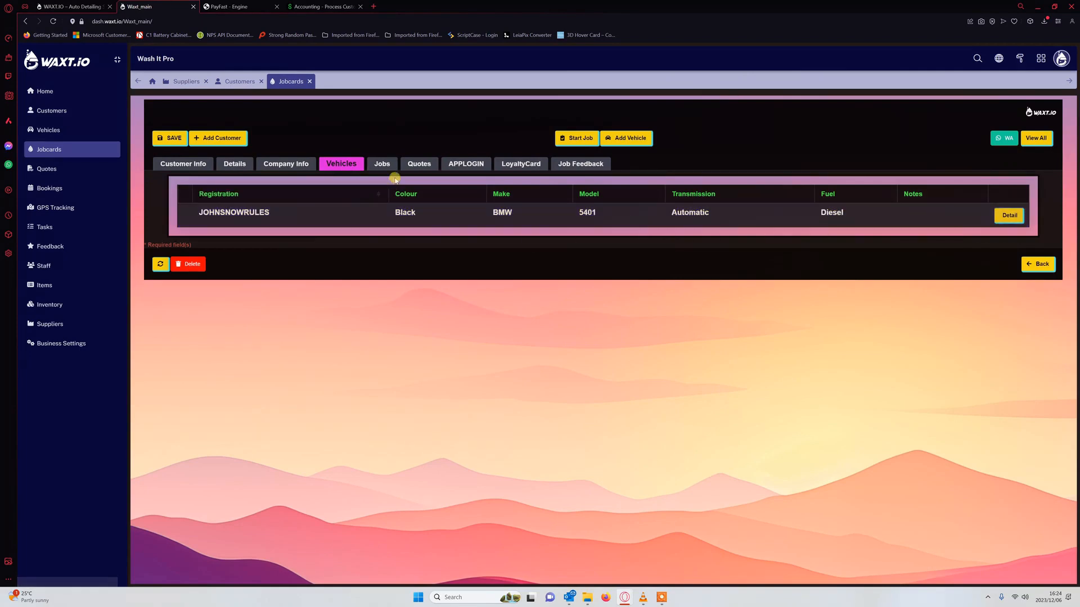
{"action": "left_click", "coordinate": [382, 164]}
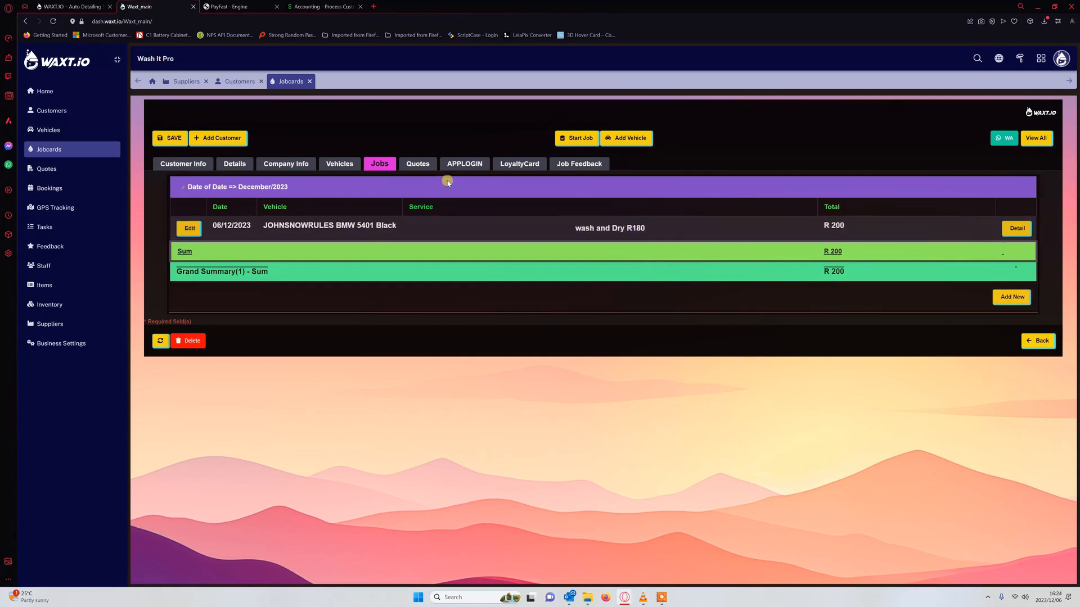
{"action": "left_click", "coordinate": [410, 164]}
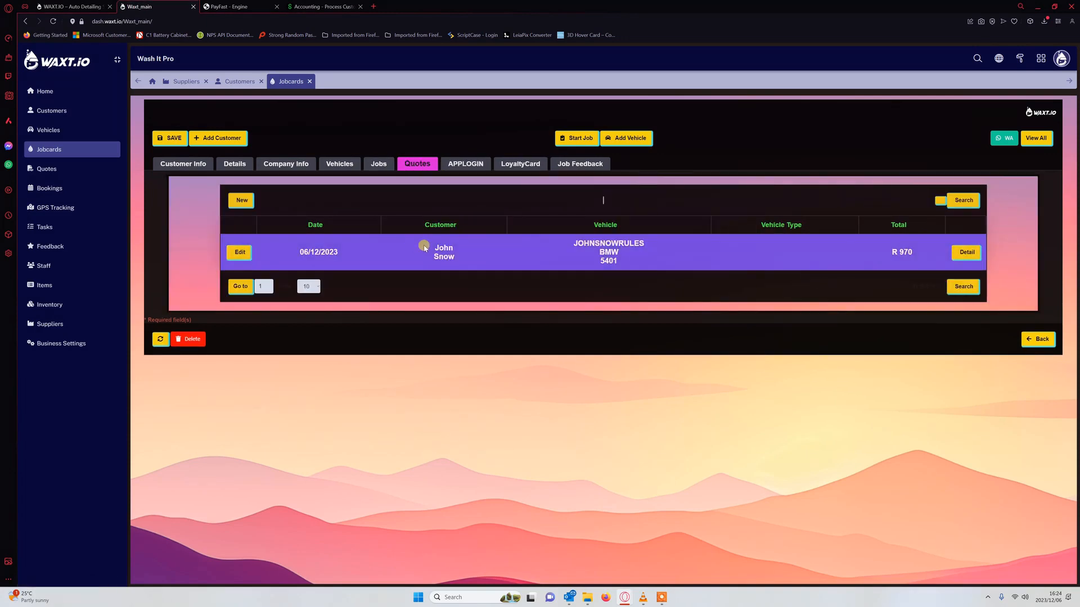
{"action": "left_click", "coordinate": [472, 163]}
{"action": "left_click", "coordinate": [509, 166]}
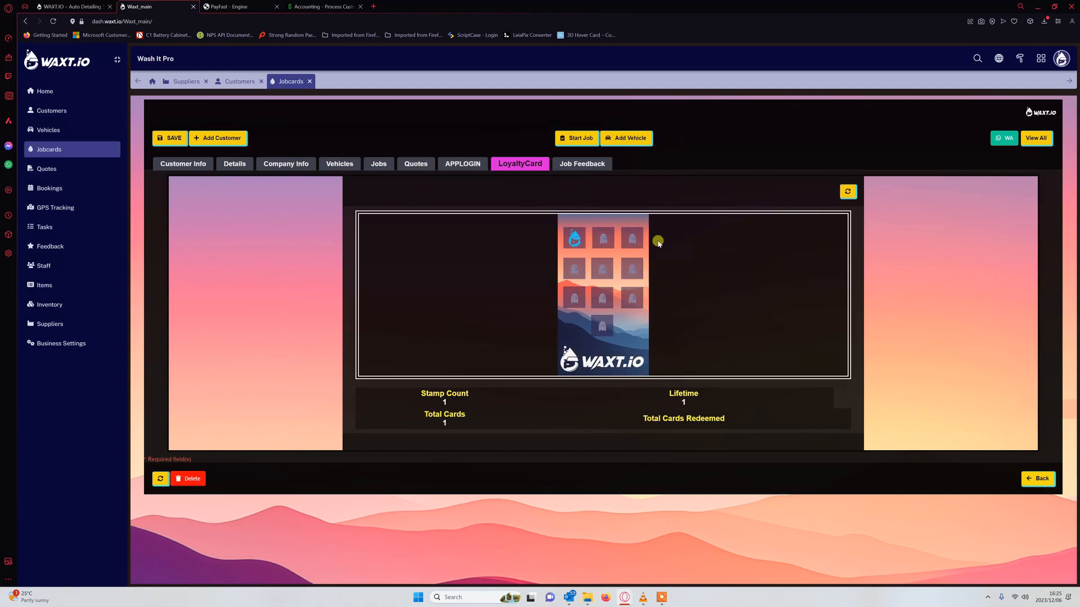
{"action": "left_click", "coordinate": [577, 164]}
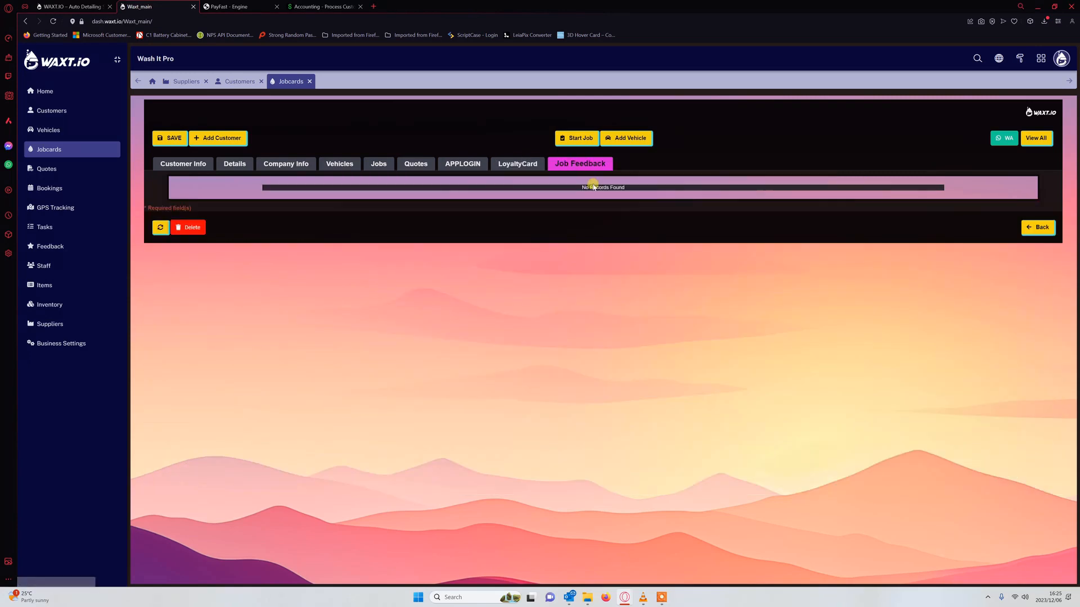
{"action": "left_click", "coordinate": [520, 165]}
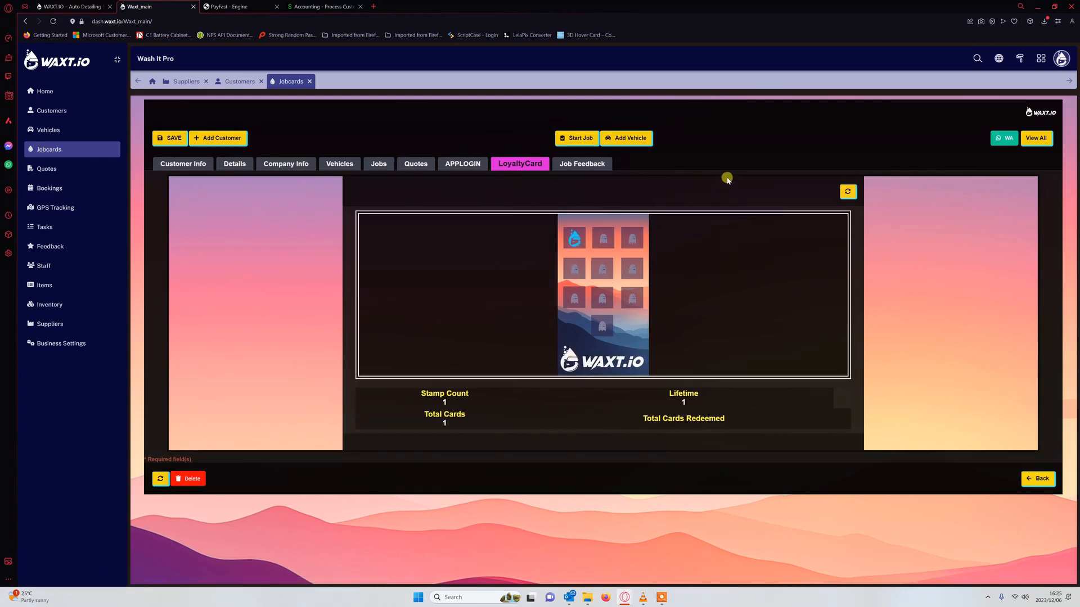
{"action": "left_click", "coordinate": [309, 81]}
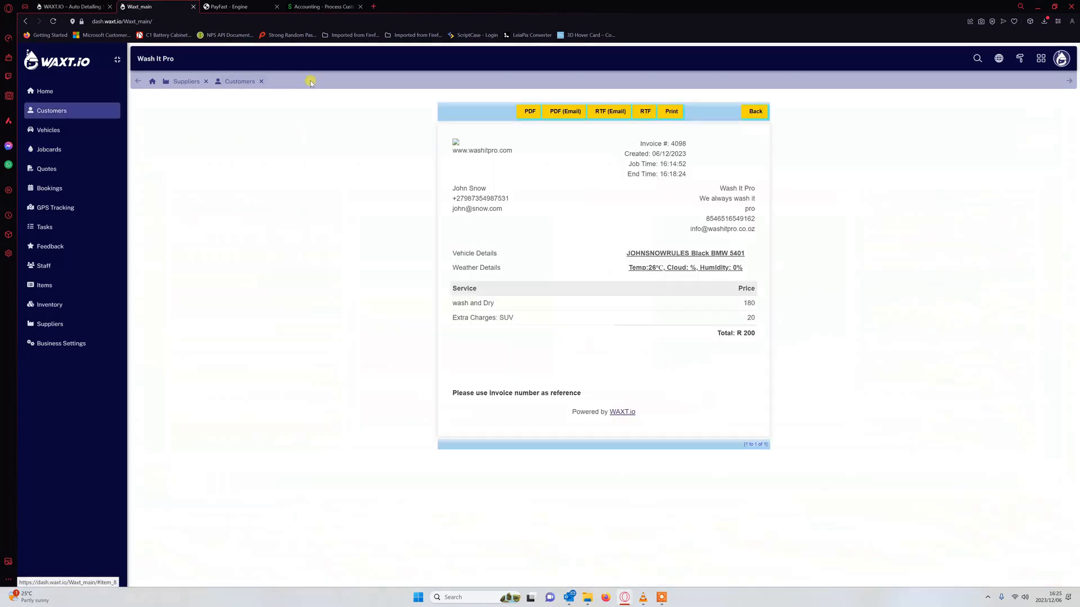
- Reopen the BMW wash jobcard, view its vehicle profile, then return to the jobcard
{"action": "left_click", "coordinate": [50, 149]}
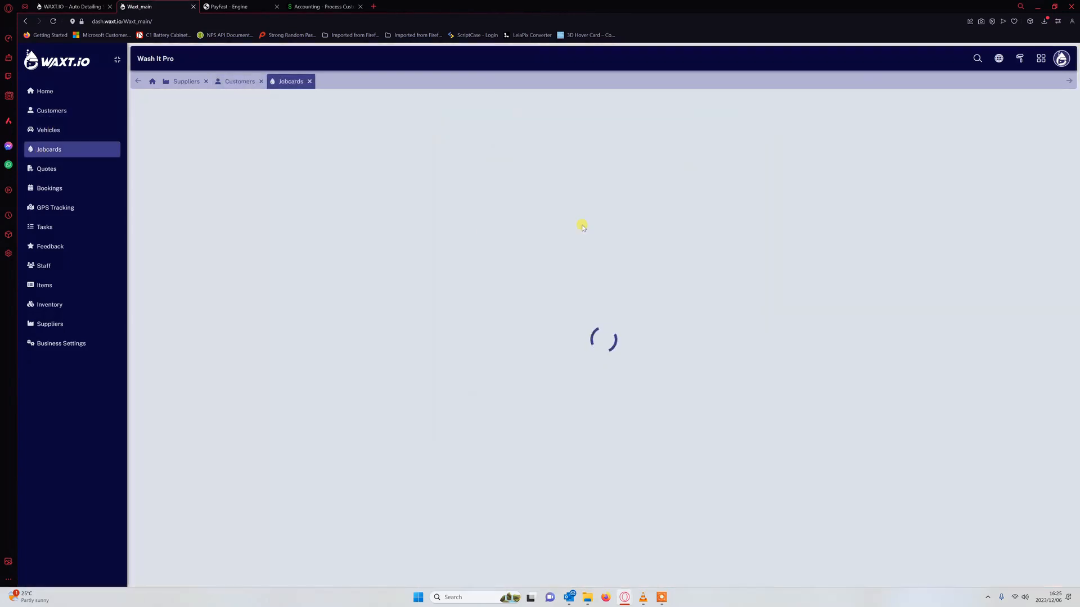
{"action": "left_click", "coordinate": [293, 190]}
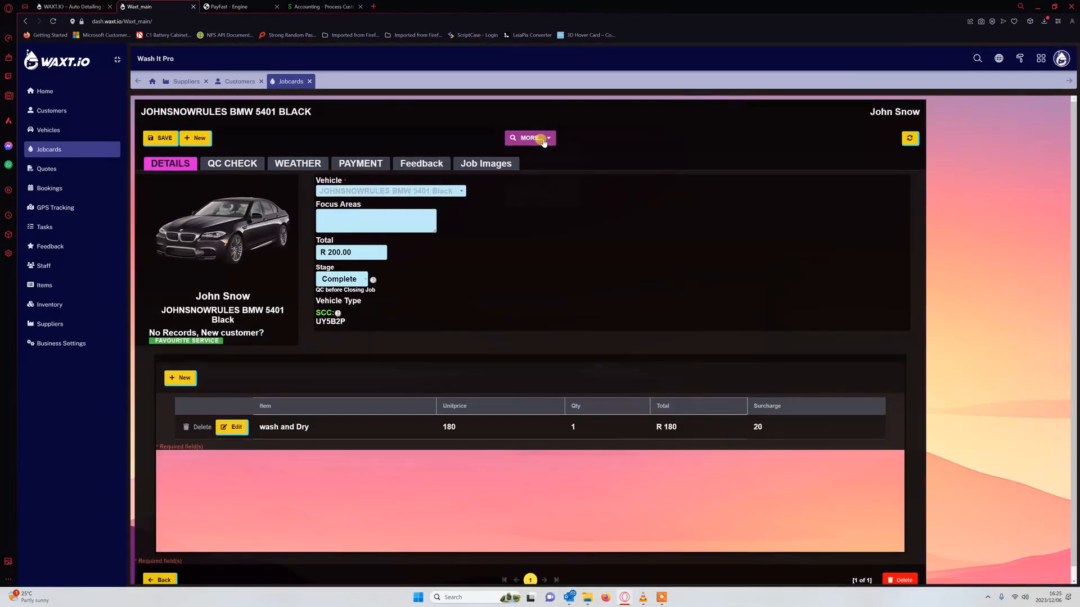
{"action": "left_click", "coordinate": [539, 137]}
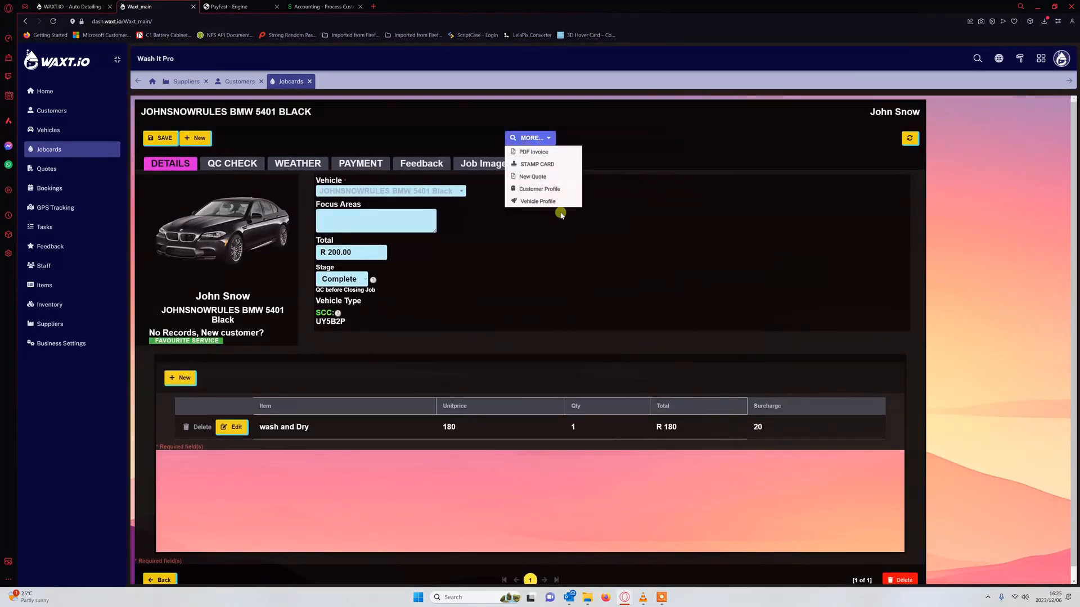
{"action": "left_click", "coordinate": [560, 202]}
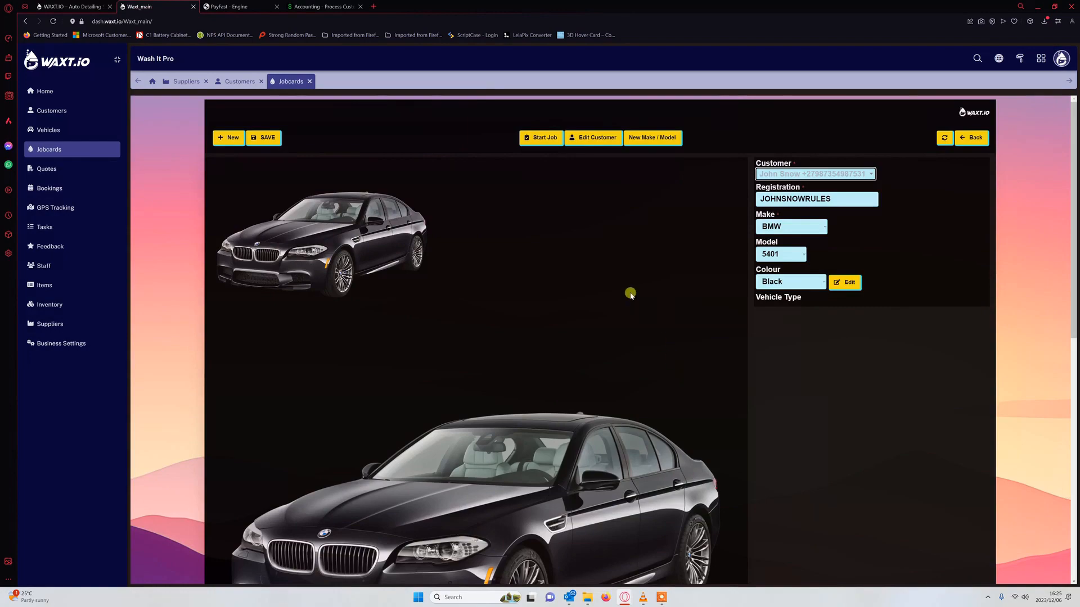
{"action": "scroll", "coordinate": [895, 321], "scroll_direction": "down", "scroll_amount": 7}
{"action": "scroll", "coordinate": [543, 270], "scroll_direction": "up", "scroll_amount": 7}
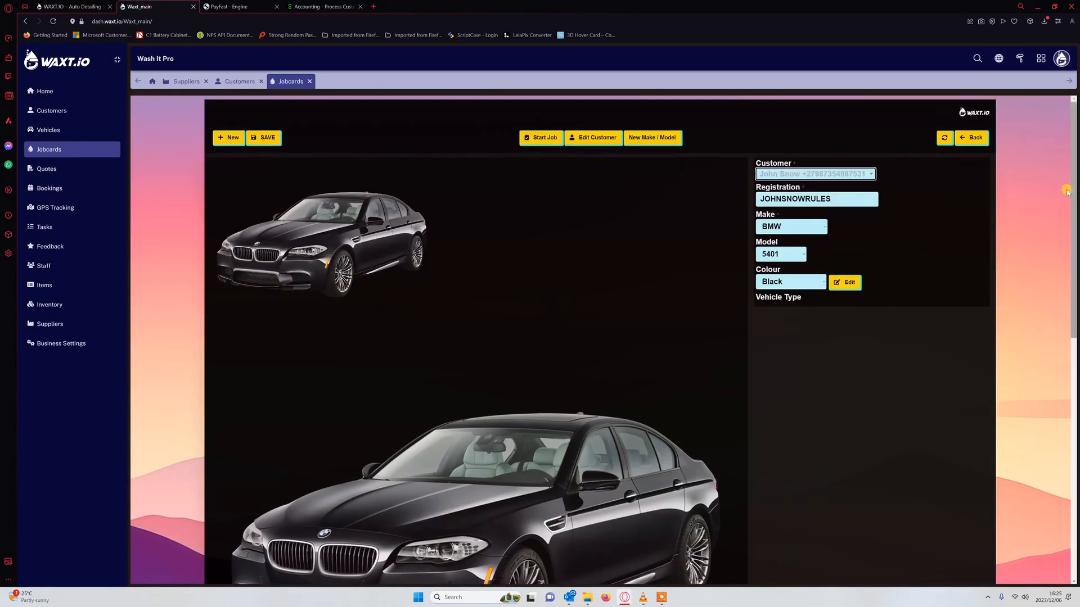
{"action": "left_click", "coordinate": [972, 137]}
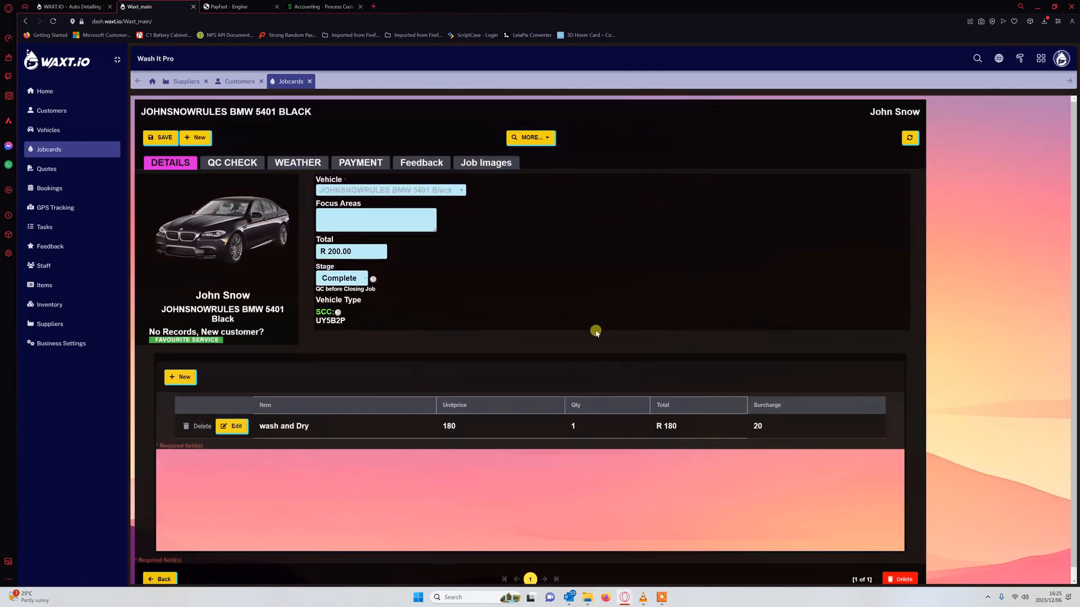